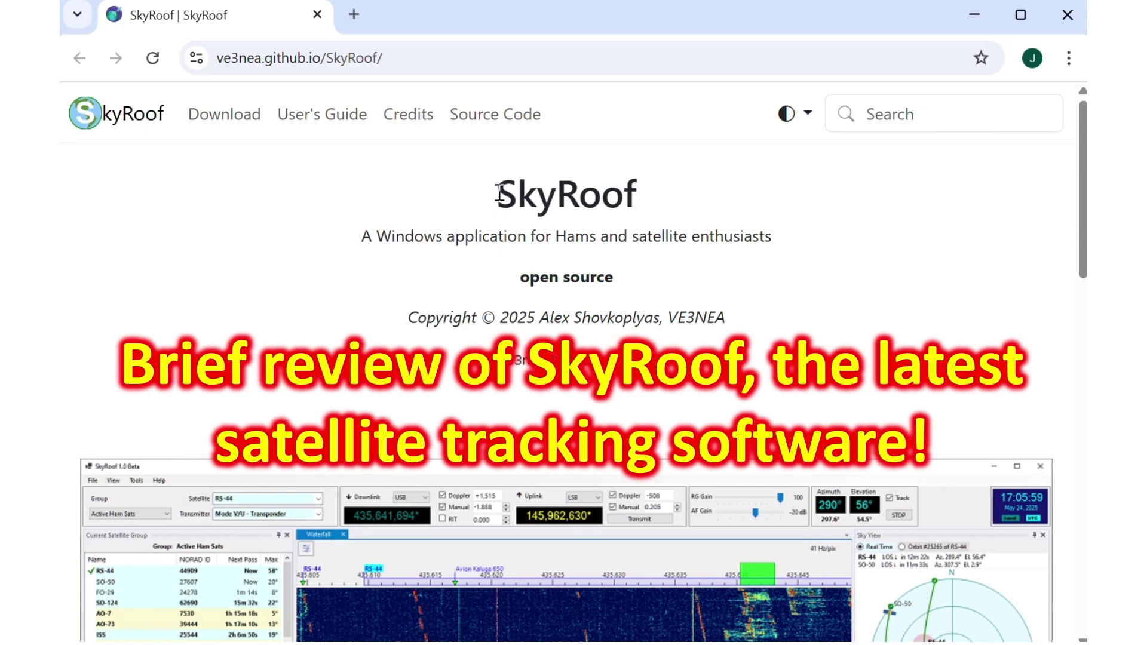
# Review the SkyRoof home page's introduction, main window screenshot and list of main features
pyautogui.moveTo(498, 193); pyautogui.dragTo(643, 182)
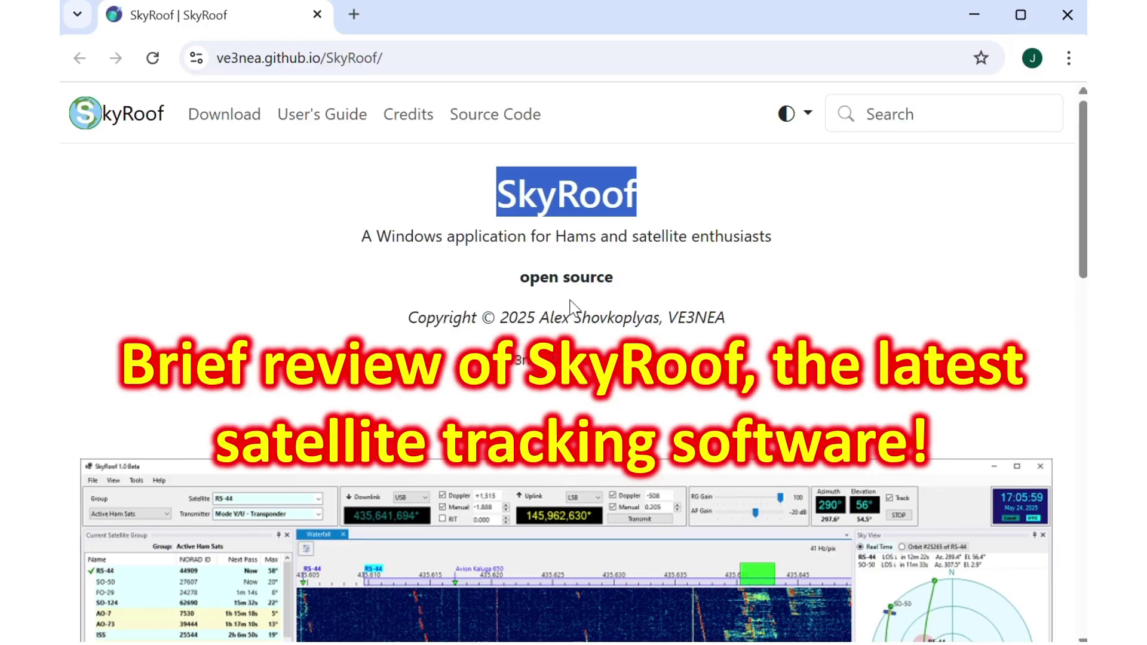
pyautogui.moveTo(521, 279); pyautogui.dragTo(629, 280)
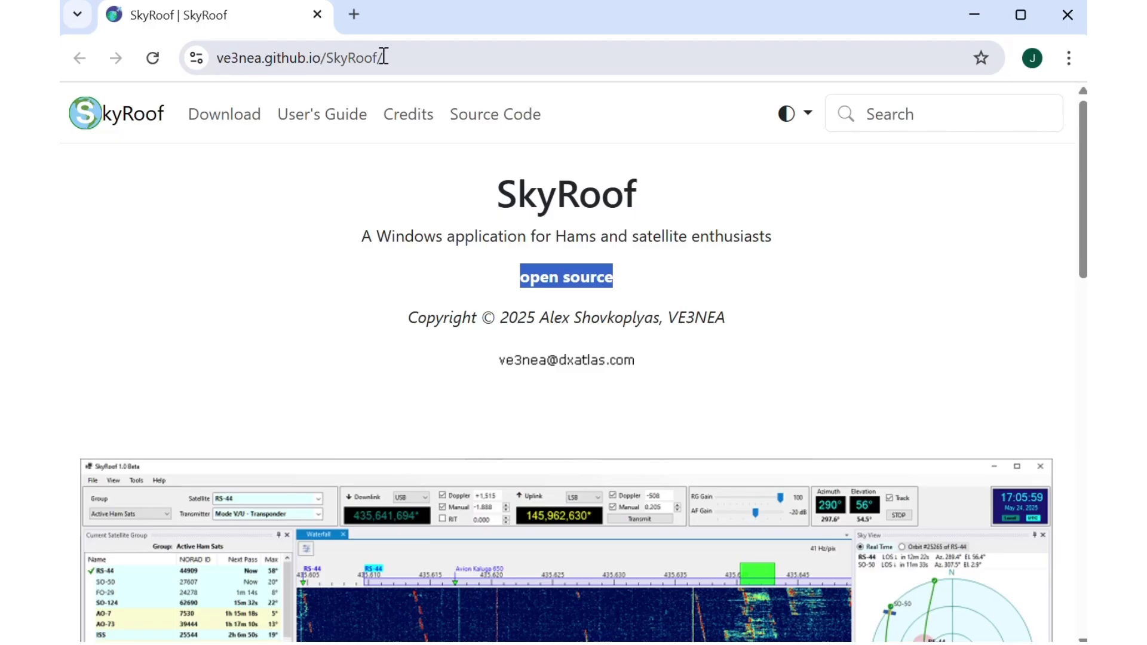
pyautogui.scroll(-5, 704, 301)
pyautogui.scroll(-3, 703, 304)
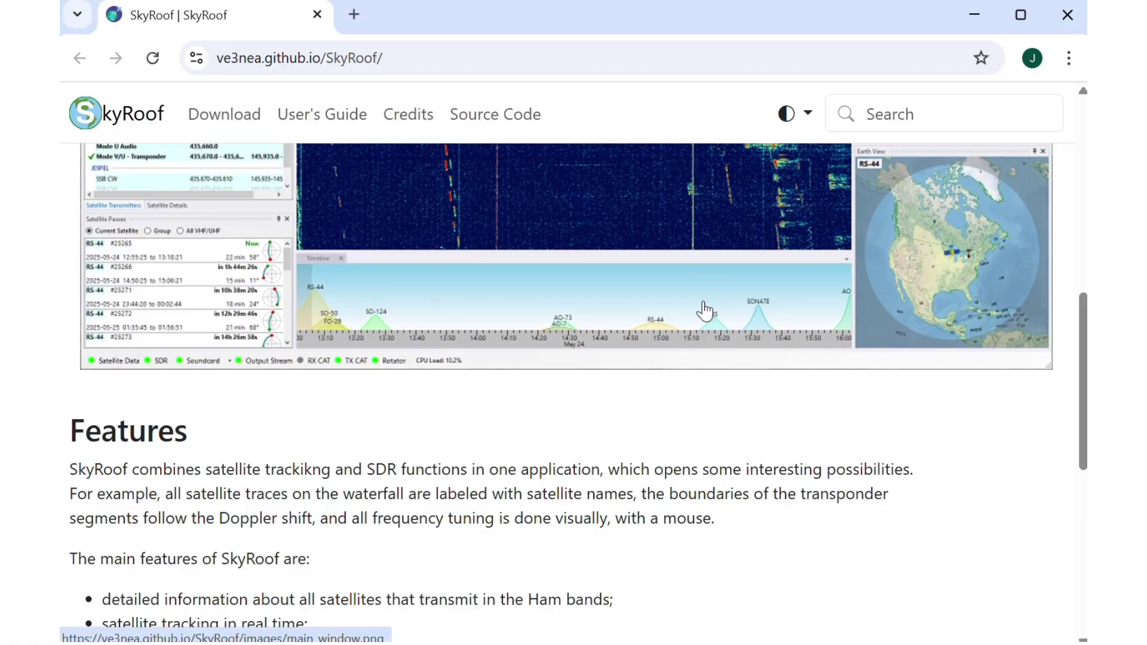
pyautogui.scroll(-2, 703, 310)
pyautogui.scroll(-2, 235, 397)
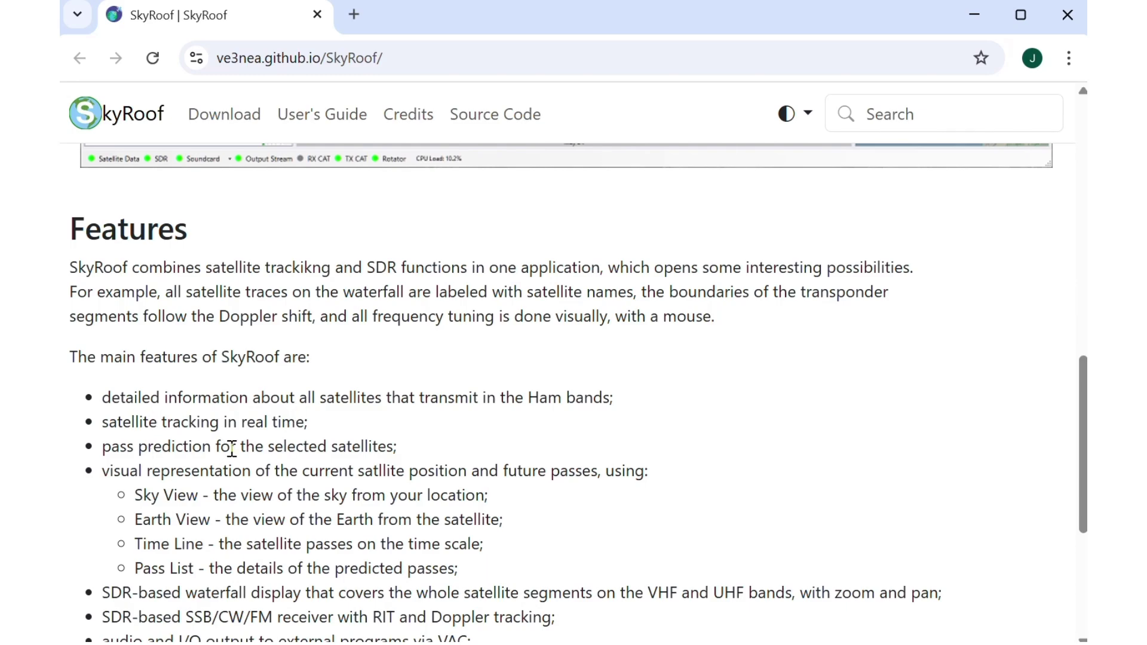
pyautogui.scroll(-2, 347, 443)
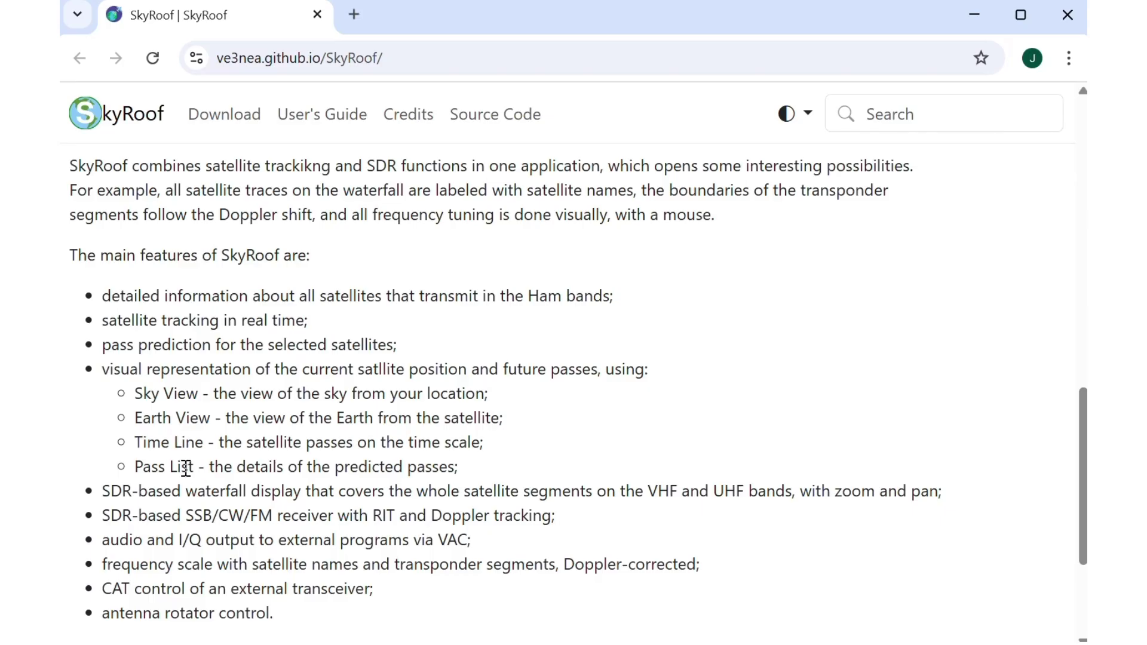
pyautogui.scroll(-1, 256, 411)
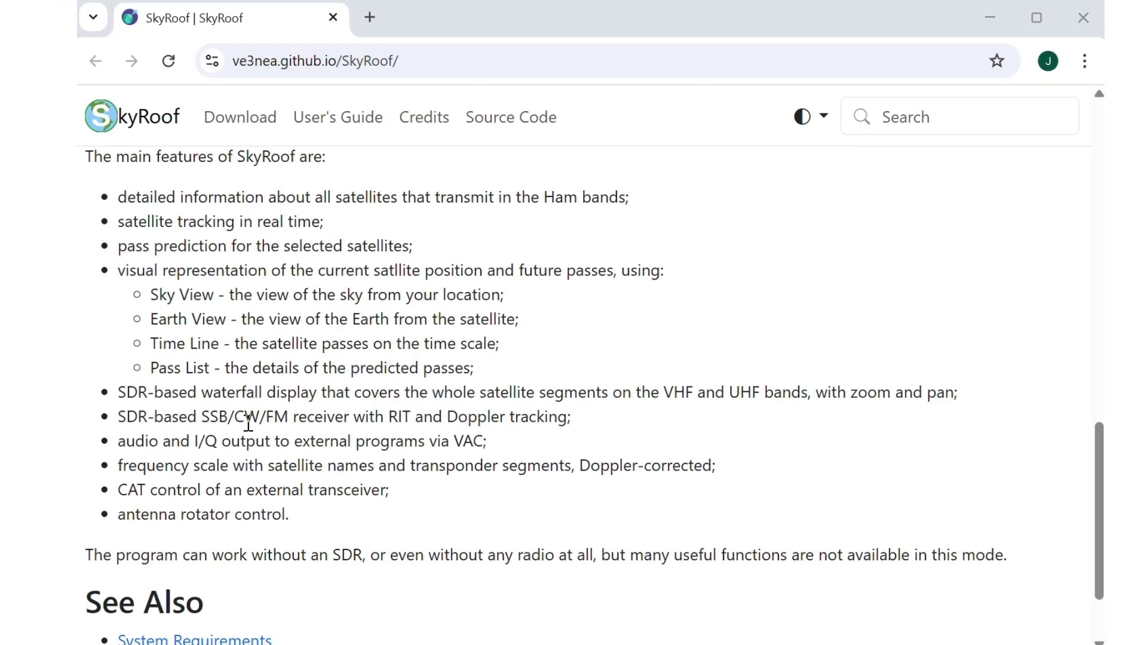
# Read the feature entries on the SDR receiver, VAC output, CAT control and antenna rotator control, through to the page's end
pyautogui.moveTo(244, 419); pyautogui.dragTo(413, 419)
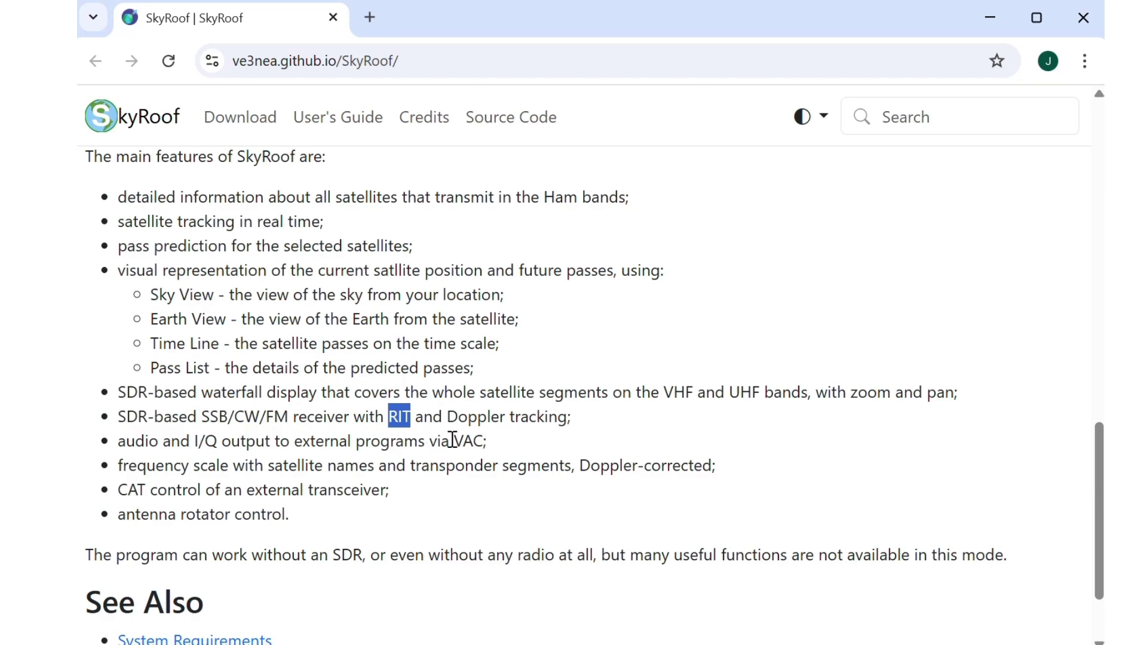
pyautogui.moveTo(449, 441); pyautogui.dragTo(482, 441)
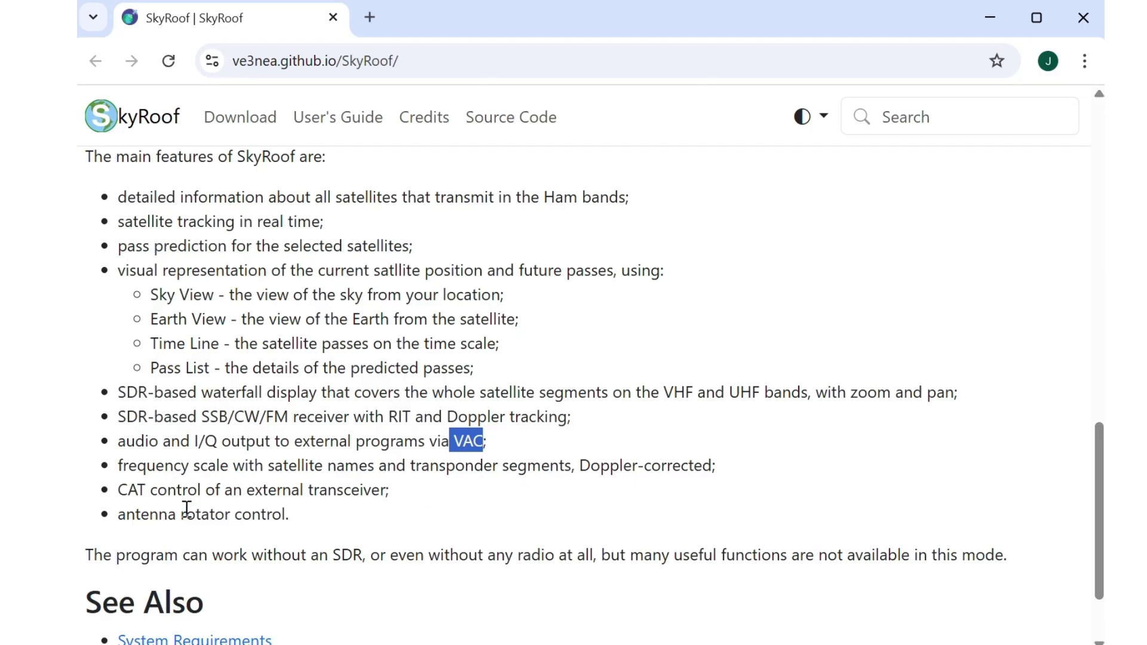
pyautogui.moveTo(121, 490); pyautogui.dragTo(147, 492)
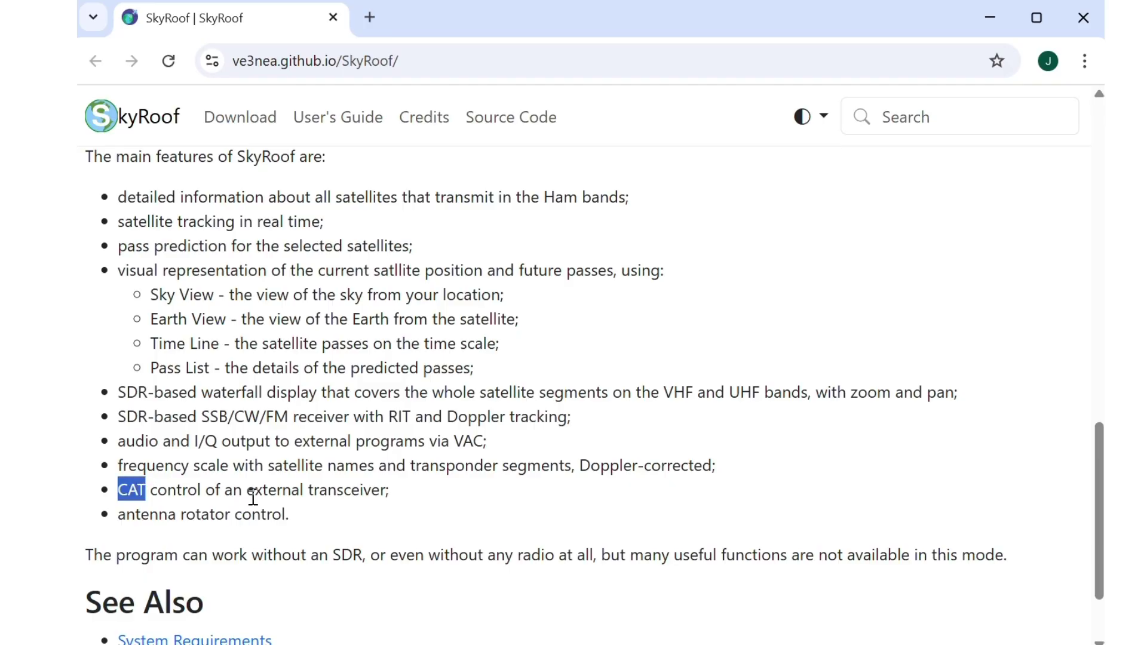
pyautogui.moveTo(268, 491); pyautogui.dragTo(383, 485)
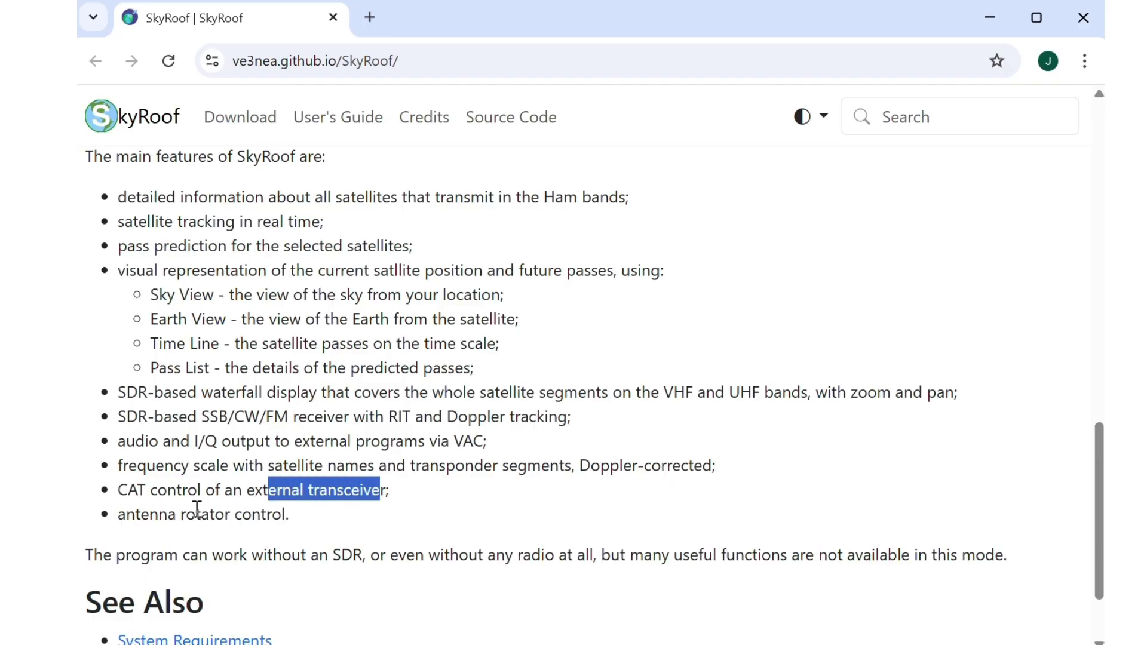
pyautogui.moveTo(125, 514); pyautogui.dragTo(291, 515)
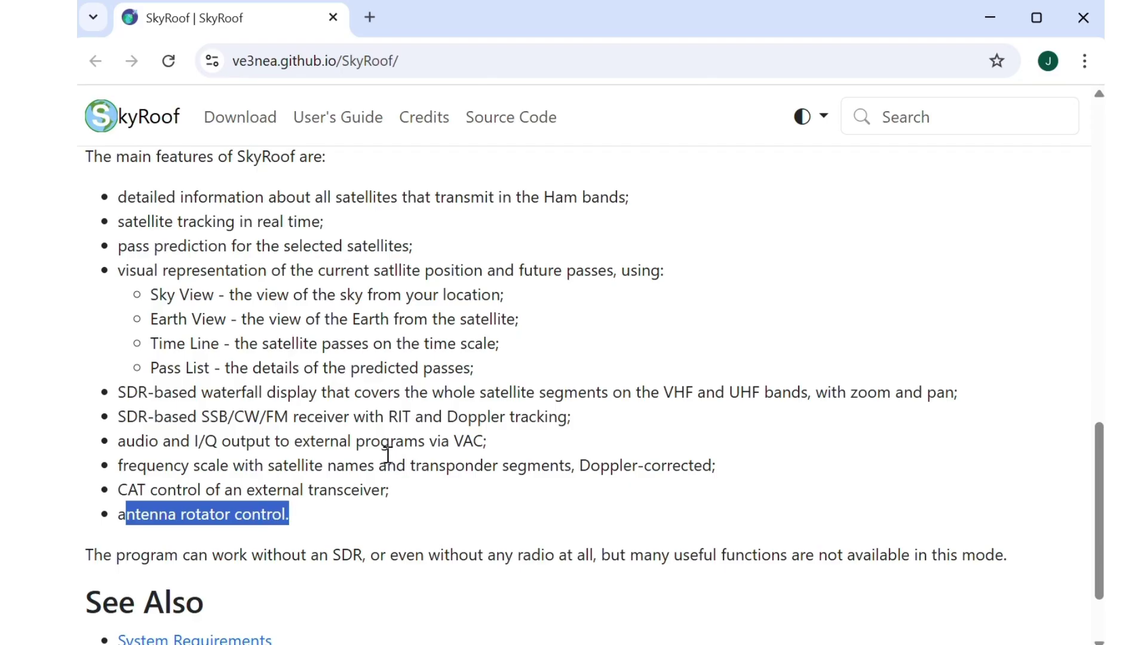
pyautogui.scroll(-2, 388, 455)
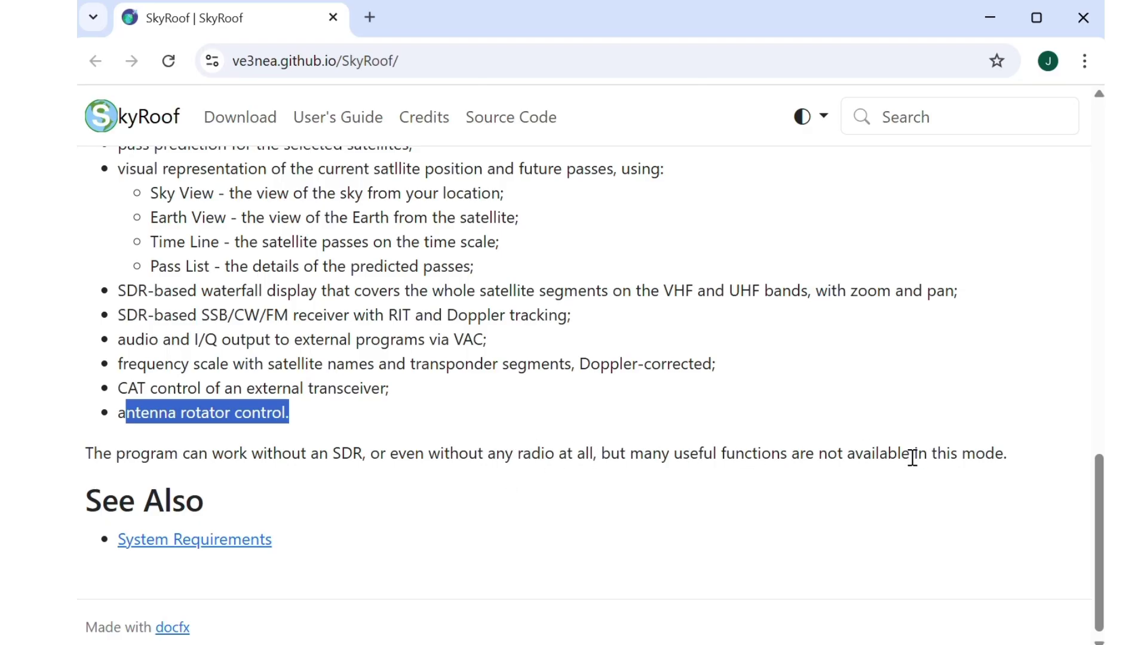
pyautogui.scroll(-1, 478, 517)
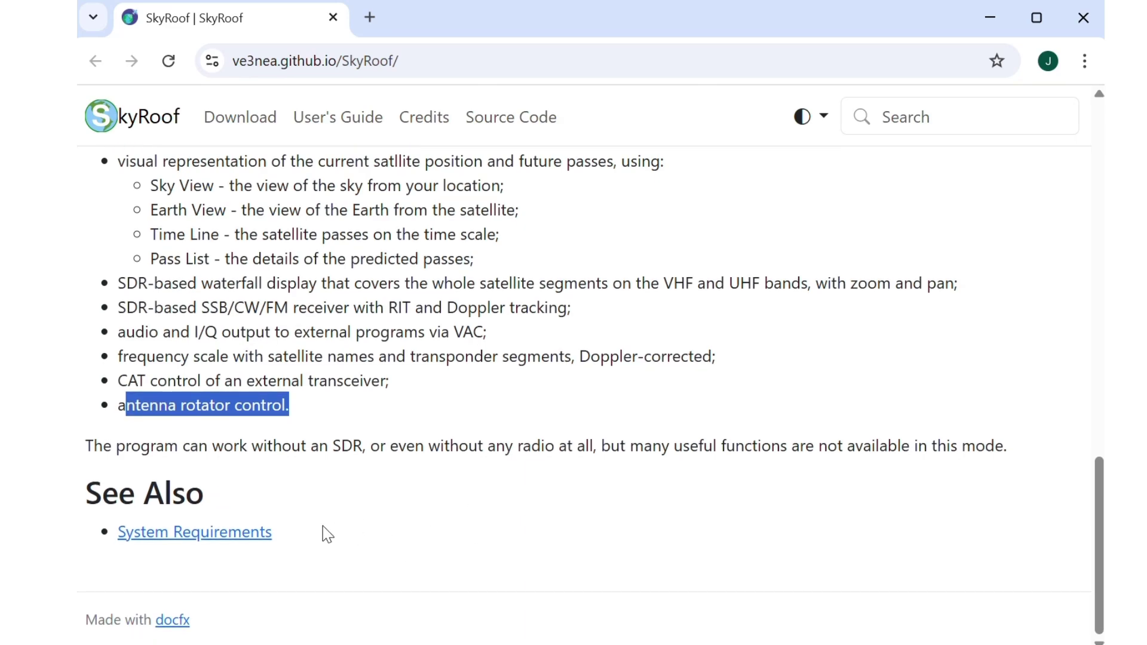
# Open the System Requirements page and read the hardware requirements for computer, internet, SDR, transceiver and antenna rotator
pyautogui.click(229, 532)
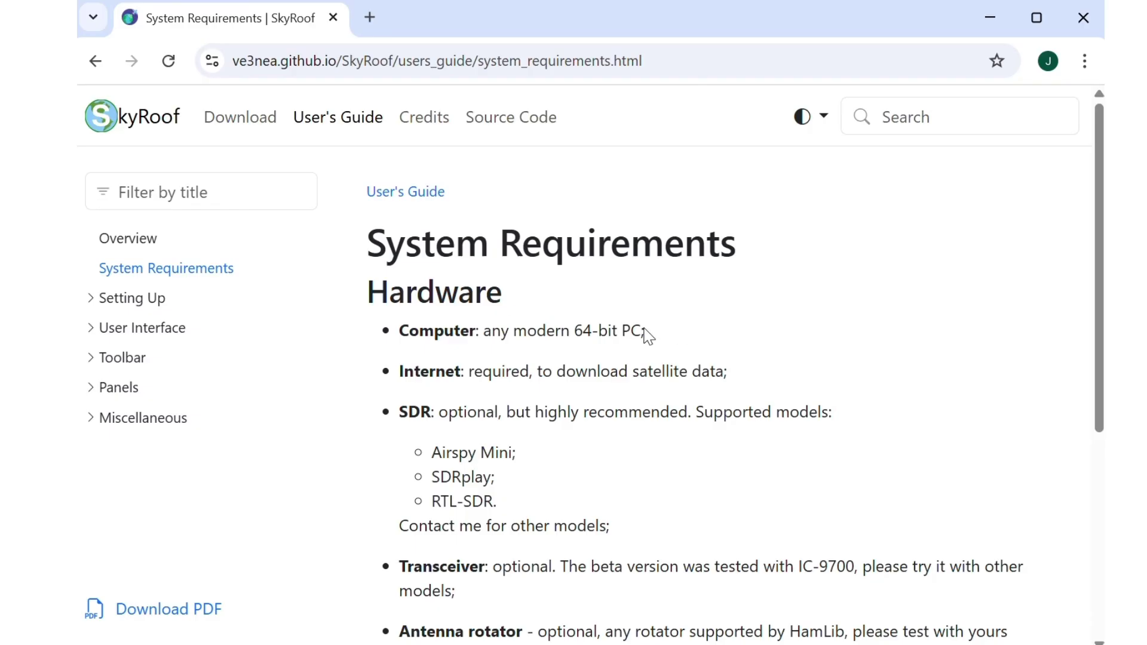
pyautogui.moveTo(575, 331); pyautogui.dragTo(679, 333)
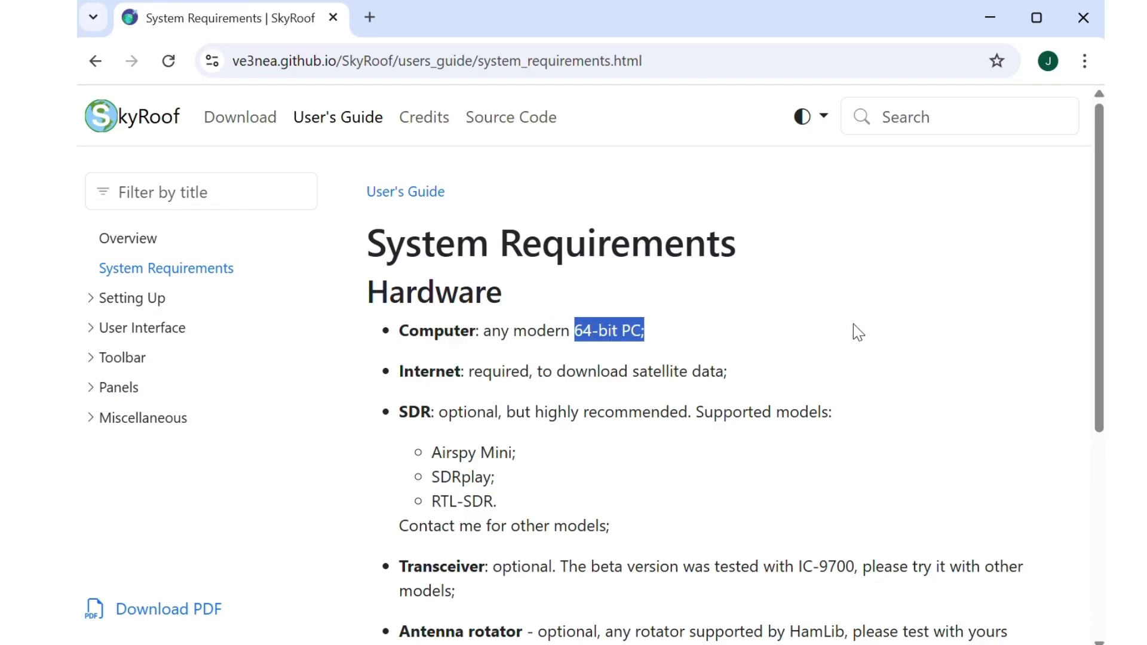
pyautogui.scroll(-2, 819, 317)
pyautogui.moveTo(464, 270); pyautogui.dragTo(727, 270)
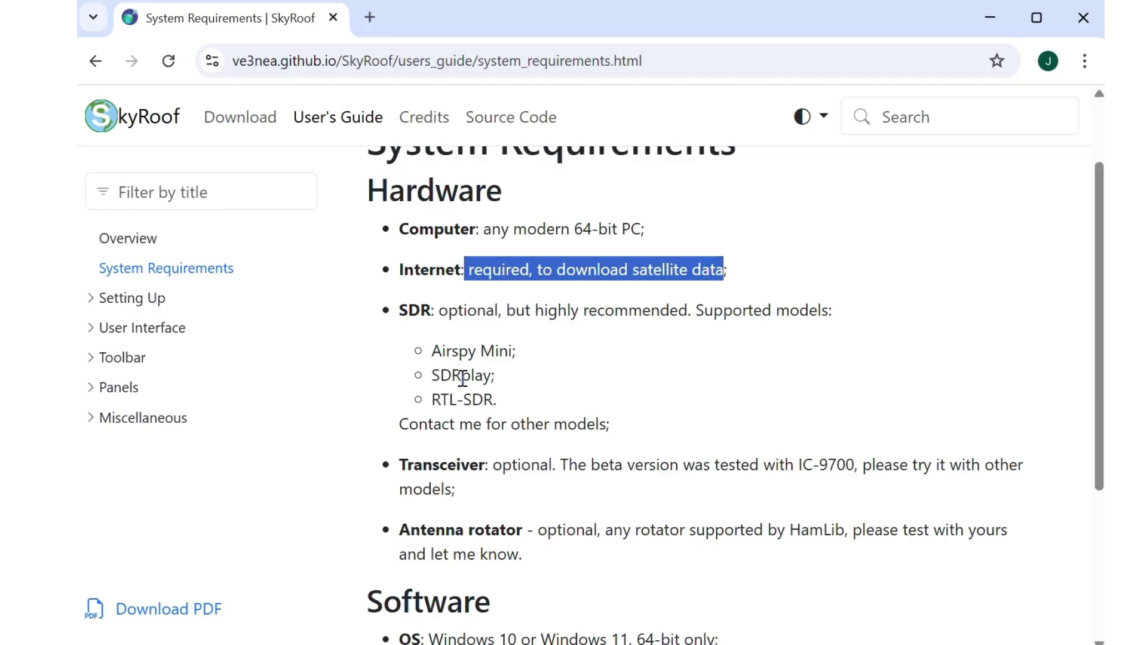
pyautogui.moveTo(433, 400); pyautogui.dragTo(496, 399)
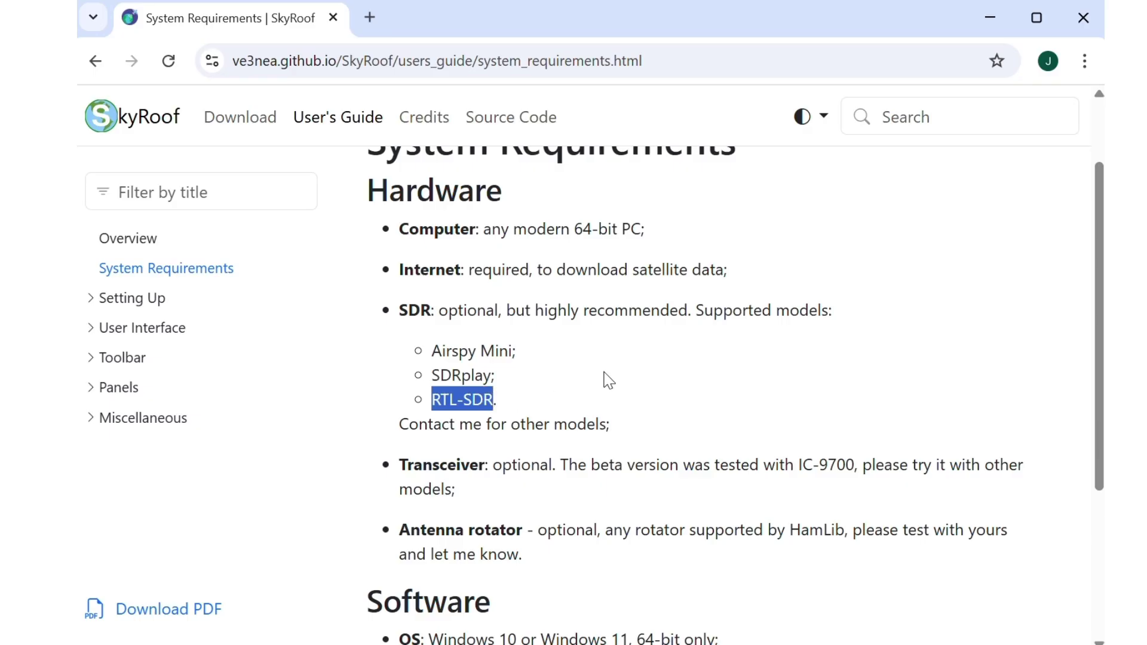
pyautogui.scroll(-2, 611, 364)
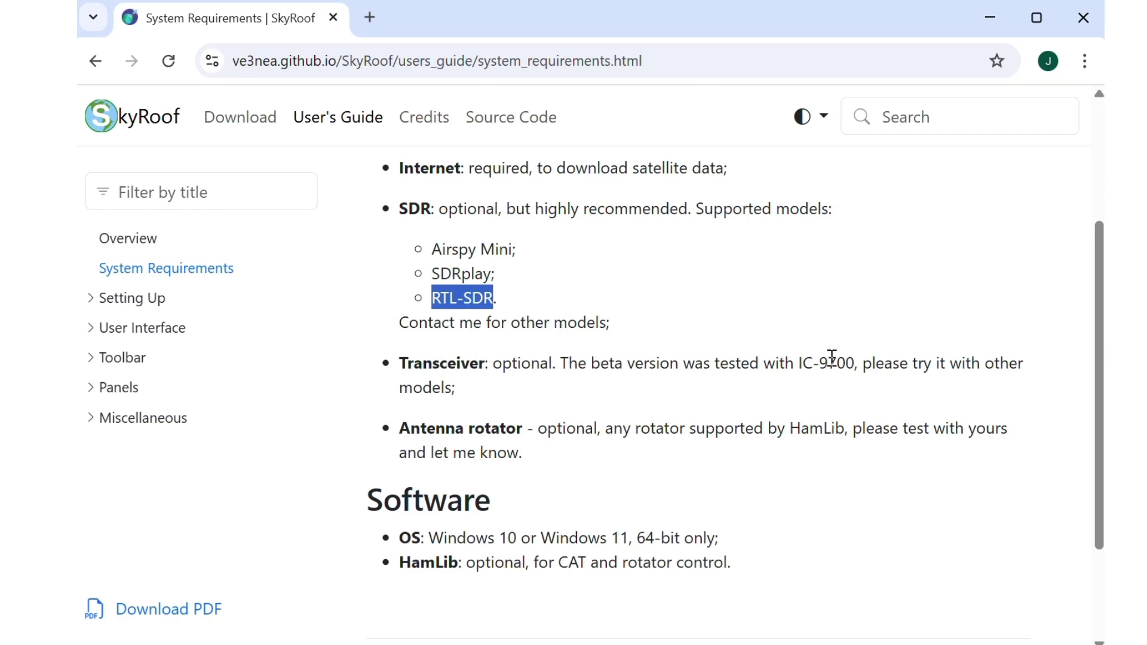
pyautogui.moveTo(795, 364); pyautogui.dragTo(859, 363)
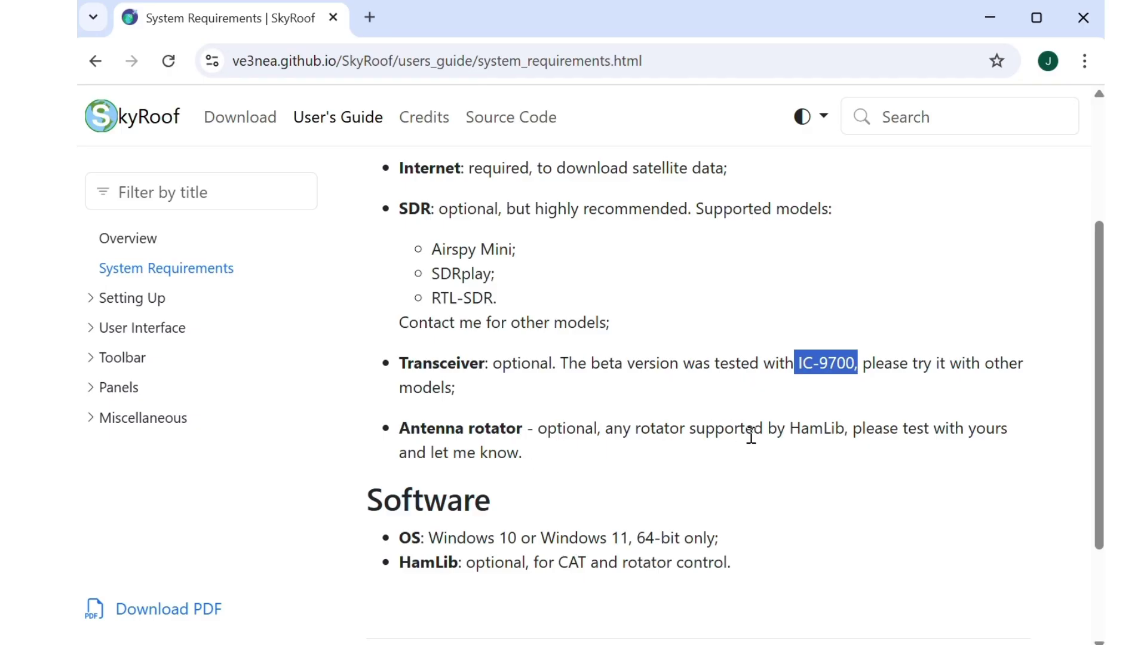
pyautogui.moveTo(787, 429); pyautogui.dragTo(845, 424)
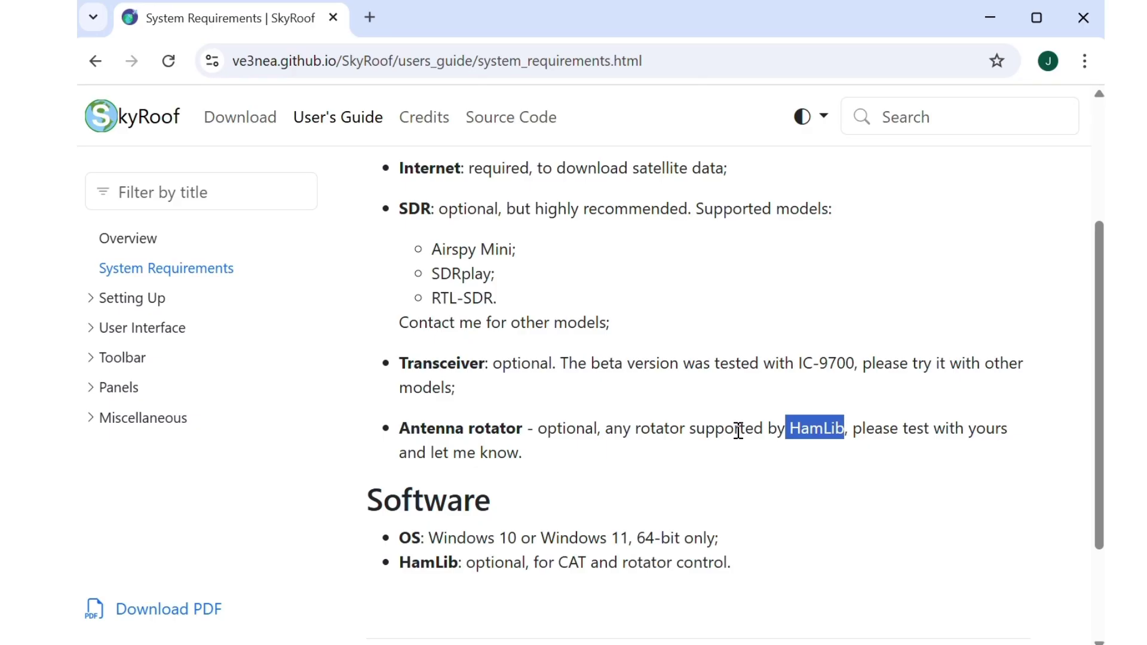
# Read the operating system and HamLib entries under Software, and look over the whole requirements page once more
pyautogui.scroll(-2, 739, 430)
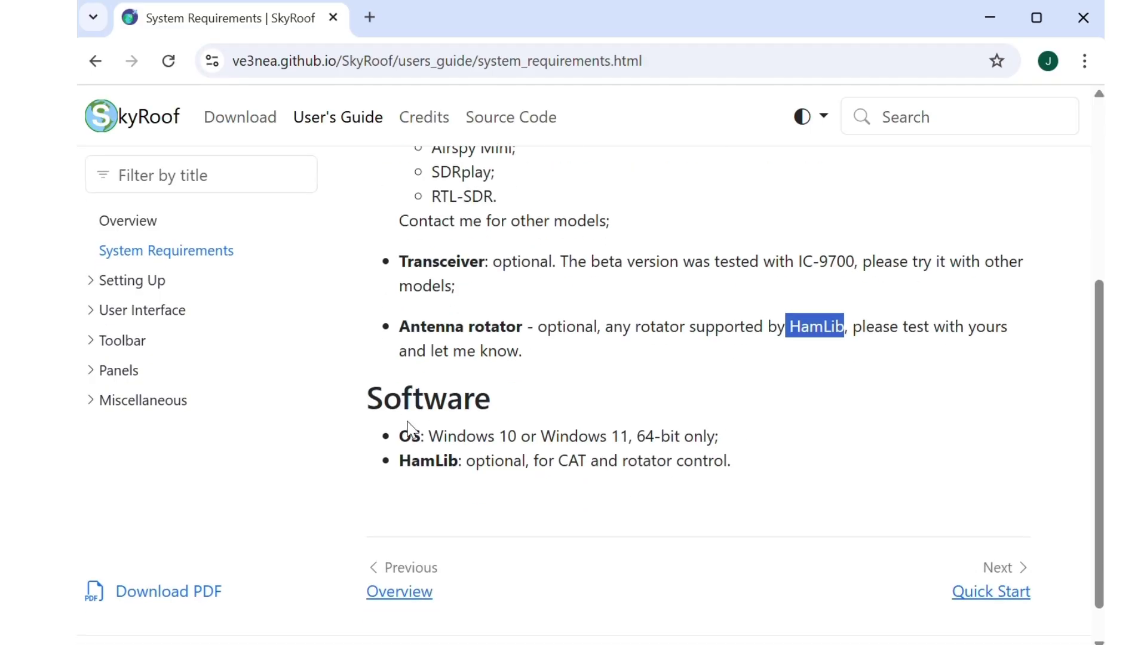
pyautogui.click(501, 435)
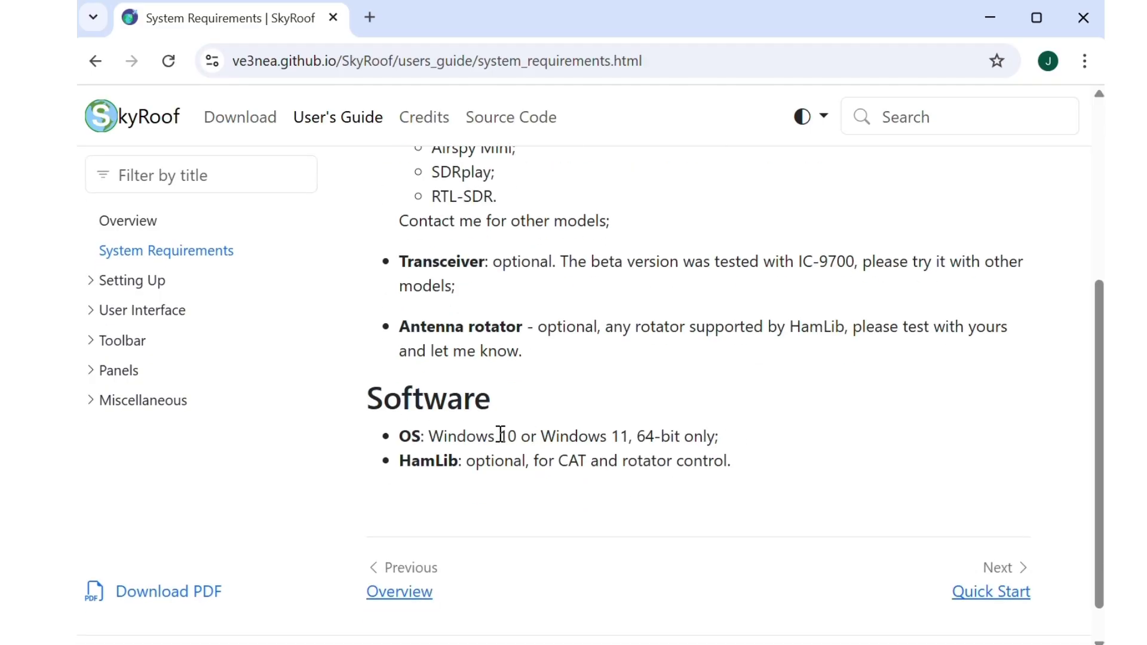
pyautogui.moveTo(540, 436); pyautogui.dragTo(713, 432)
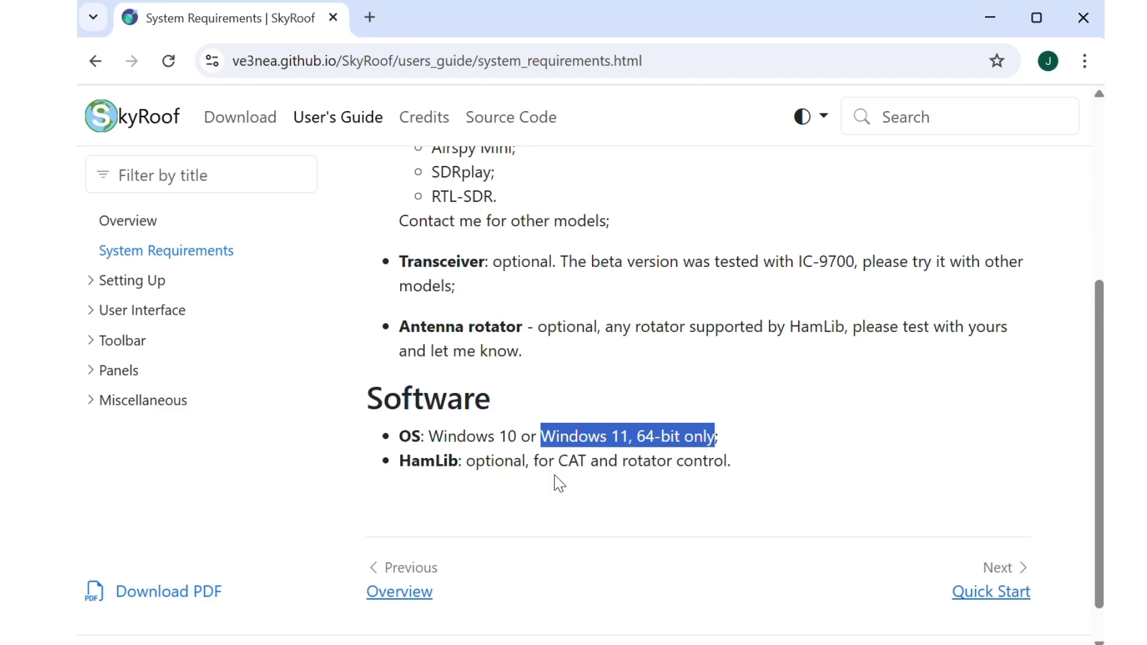
pyautogui.moveTo(430, 440); pyautogui.dragTo(727, 431)
pyautogui.click(732, 430)
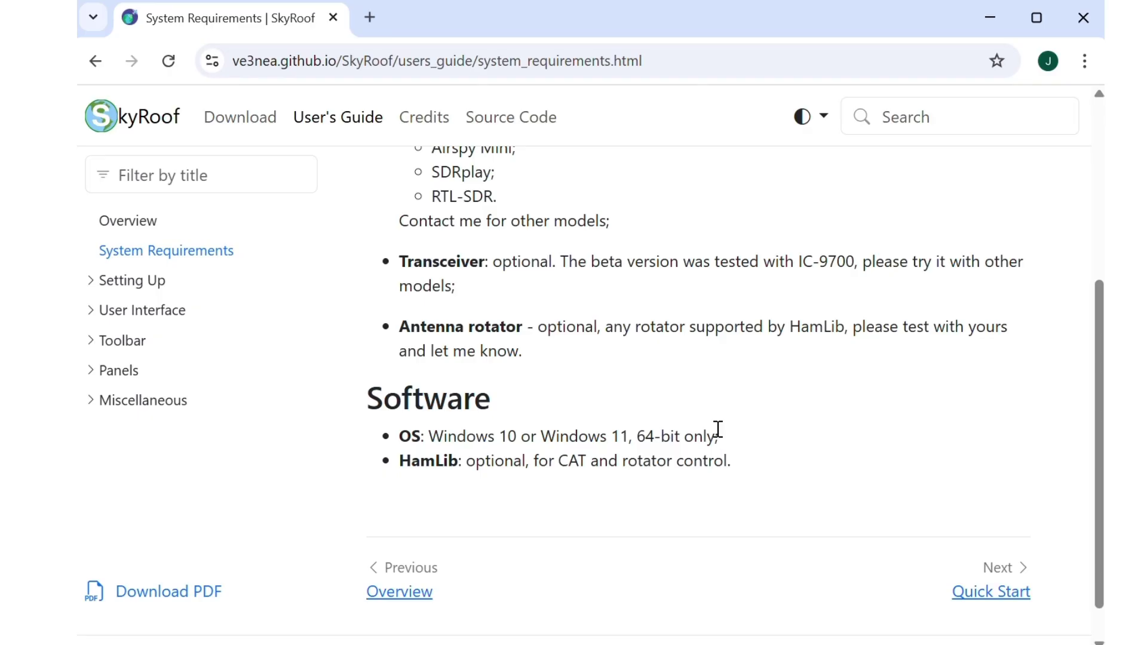
pyautogui.scroll(5, 685, 426)
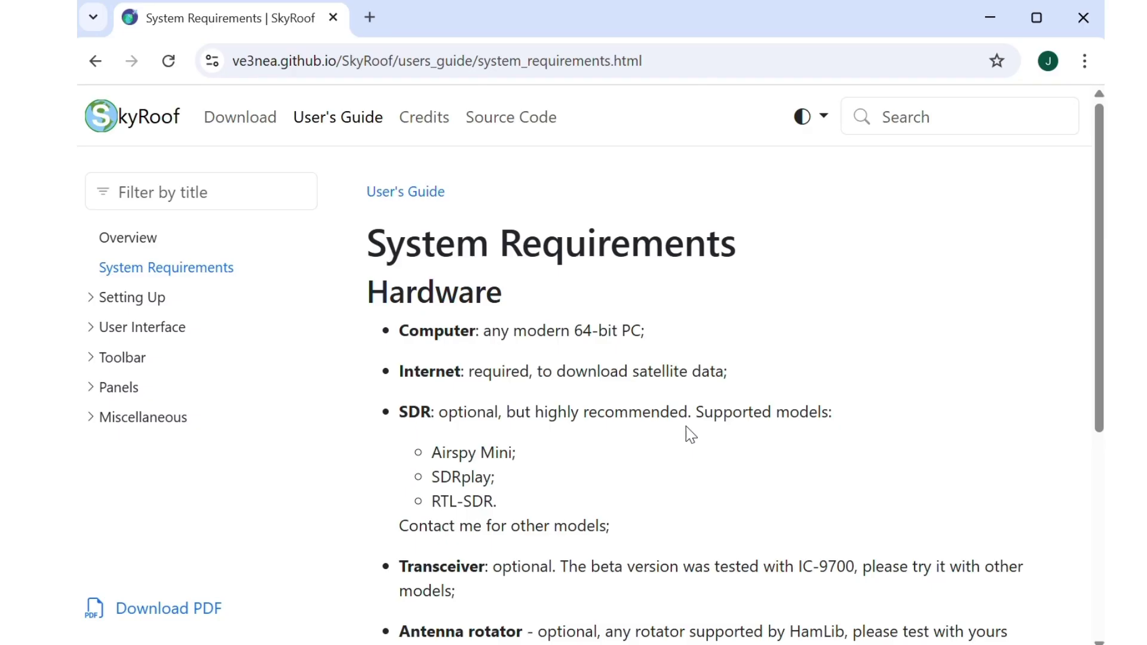
pyautogui.scroll(-5, 686, 426)
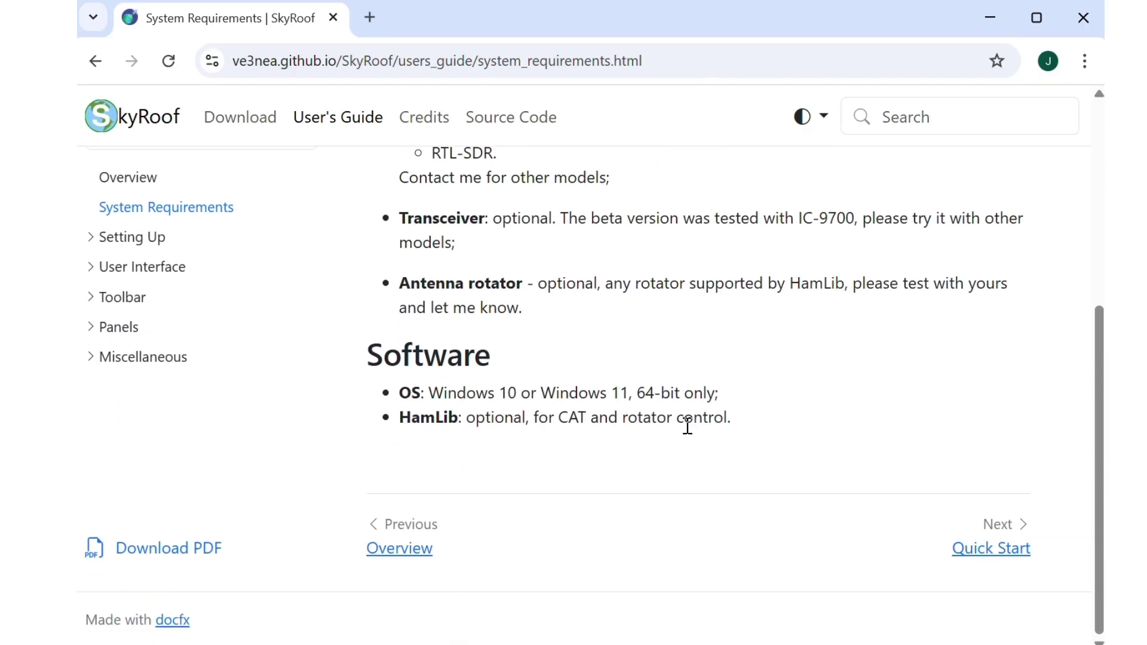
pyautogui.scroll(5, 687, 426)
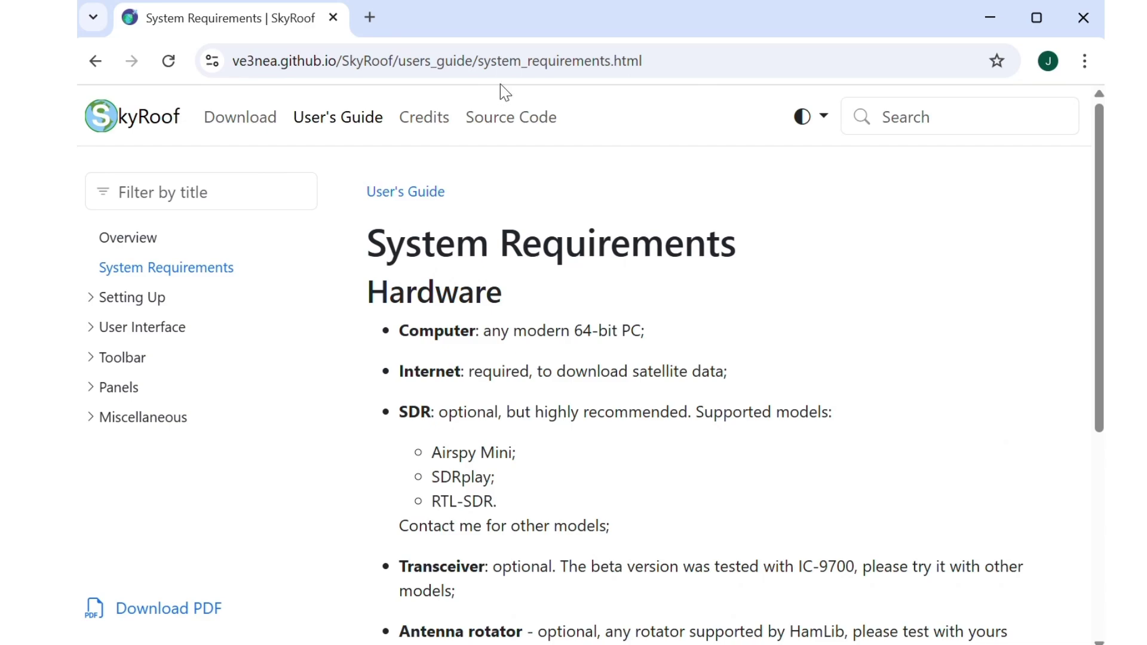
# Switch to the SkyRoof folder on the desktop and run SkyRoofSetup.exe, allowing it past the Microsoft Defender SmartScreen block
pyautogui.click(233, 129)
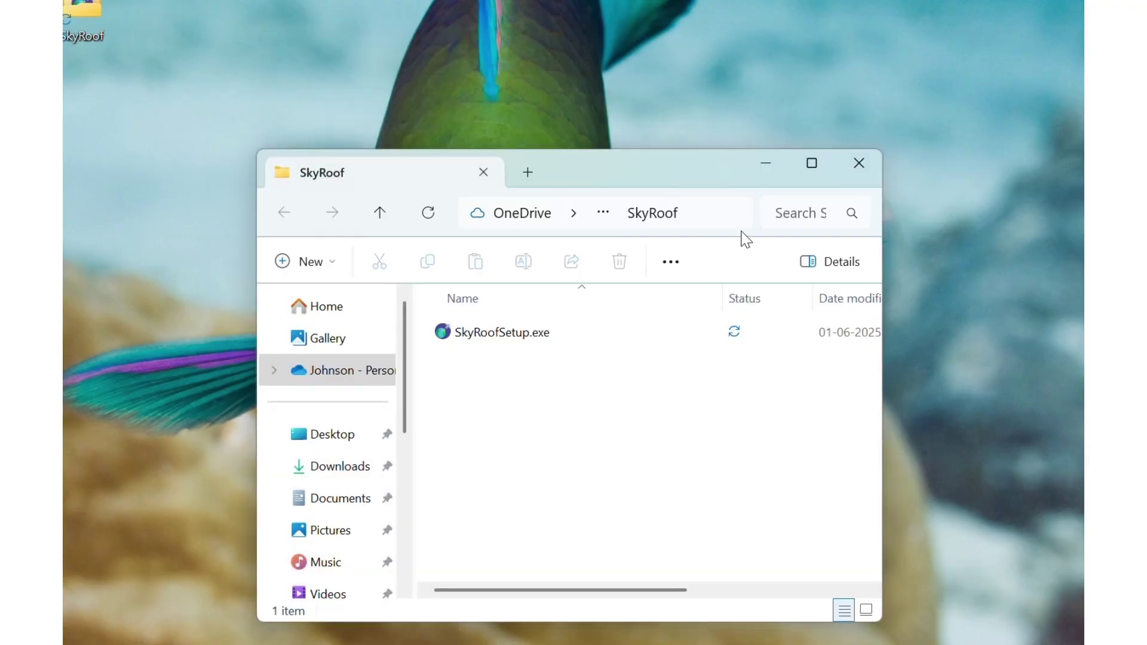
pyautogui.click(861, 163)
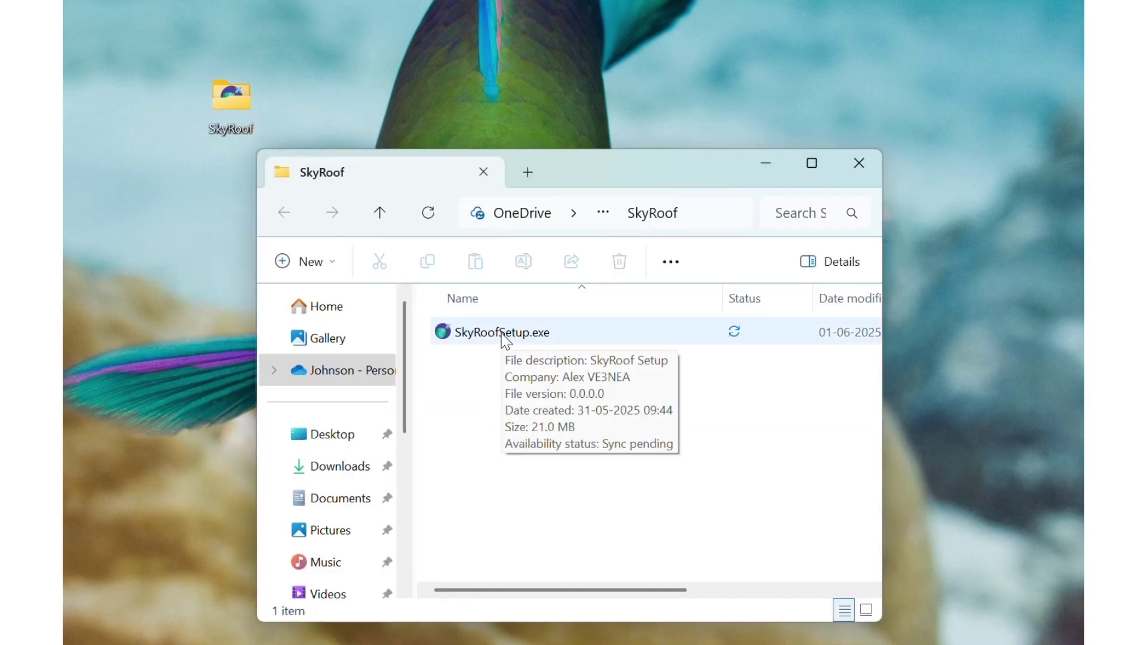
pyautogui.doubleClick(506, 338)
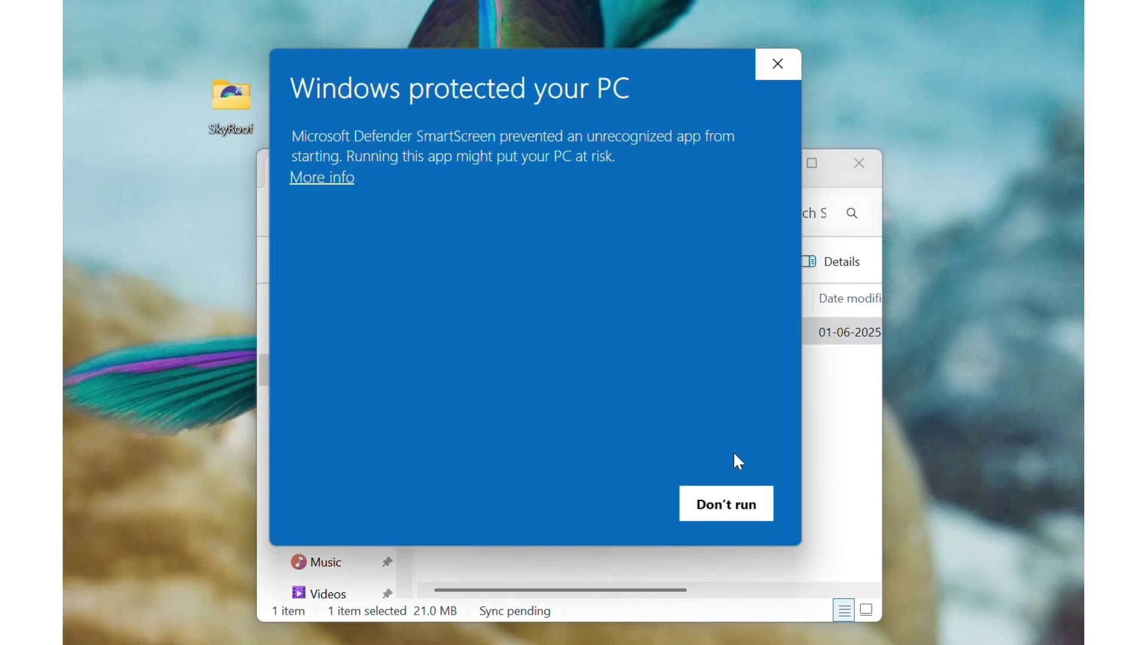
pyautogui.click(325, 178)
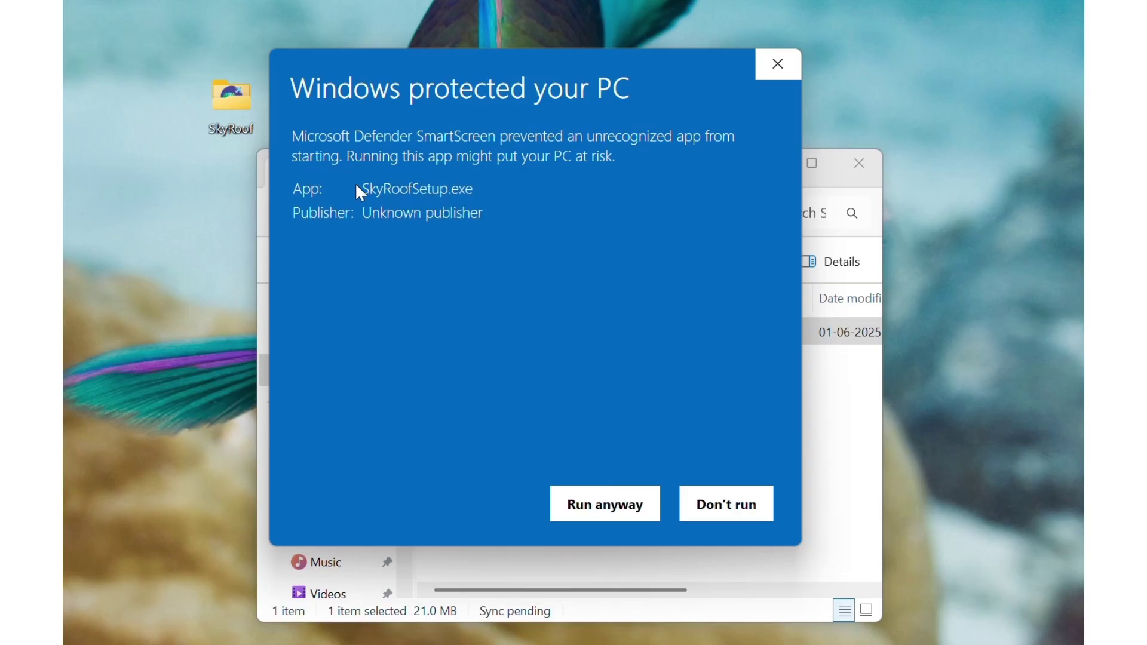
pyautogui.click(609, 511)
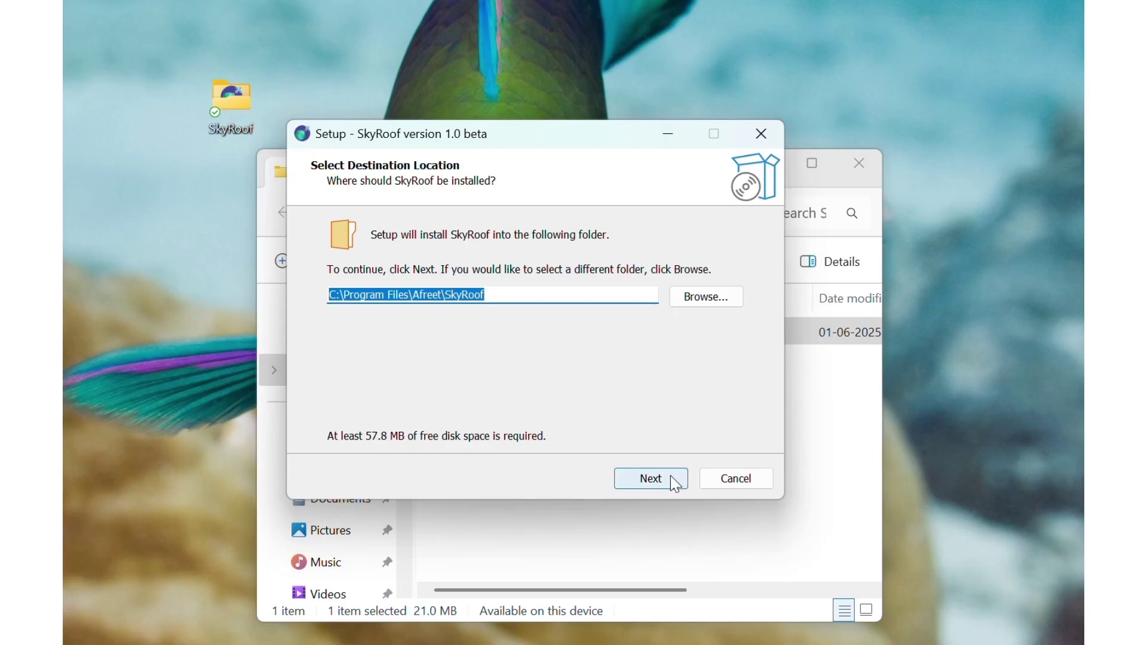
# Install SkyRoof into C:\Program Files\Afreet\SkyRoof with a desktop shortcut
pyautogui.click(651, 478)
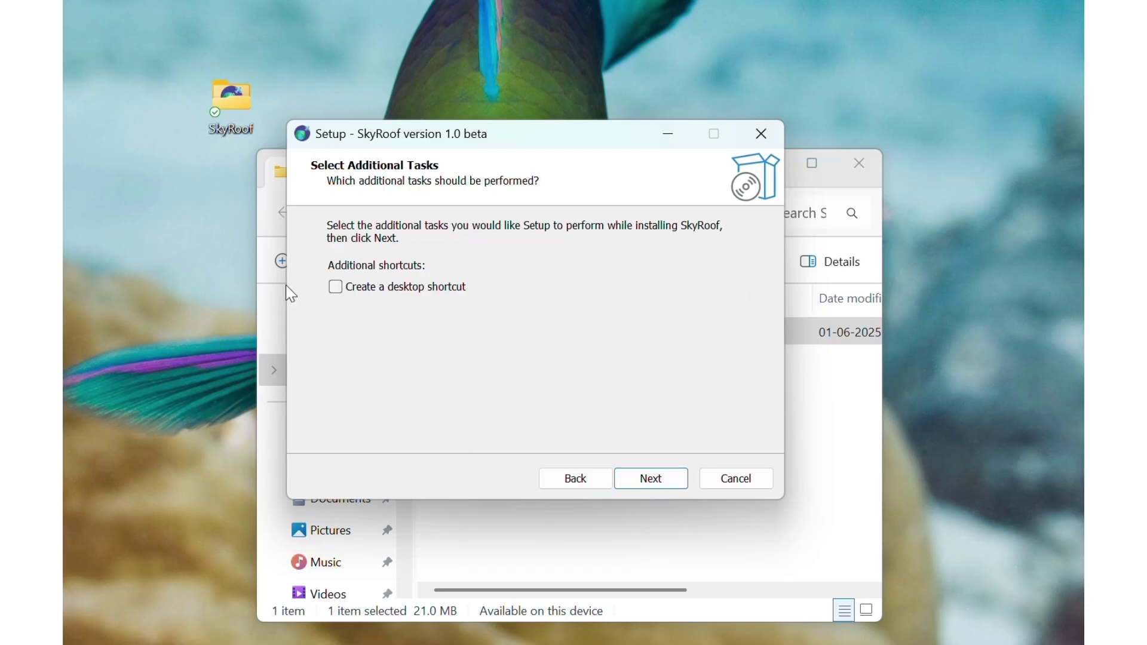
pyautogui.click(336, 287)
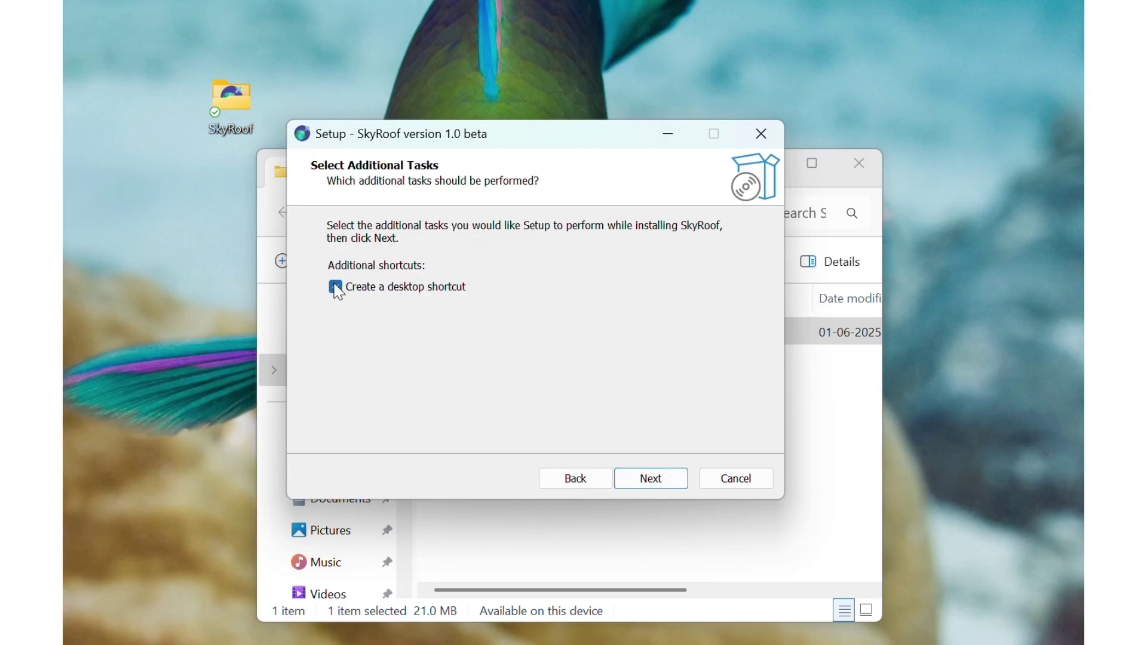
pyautogui.click(665, 479)
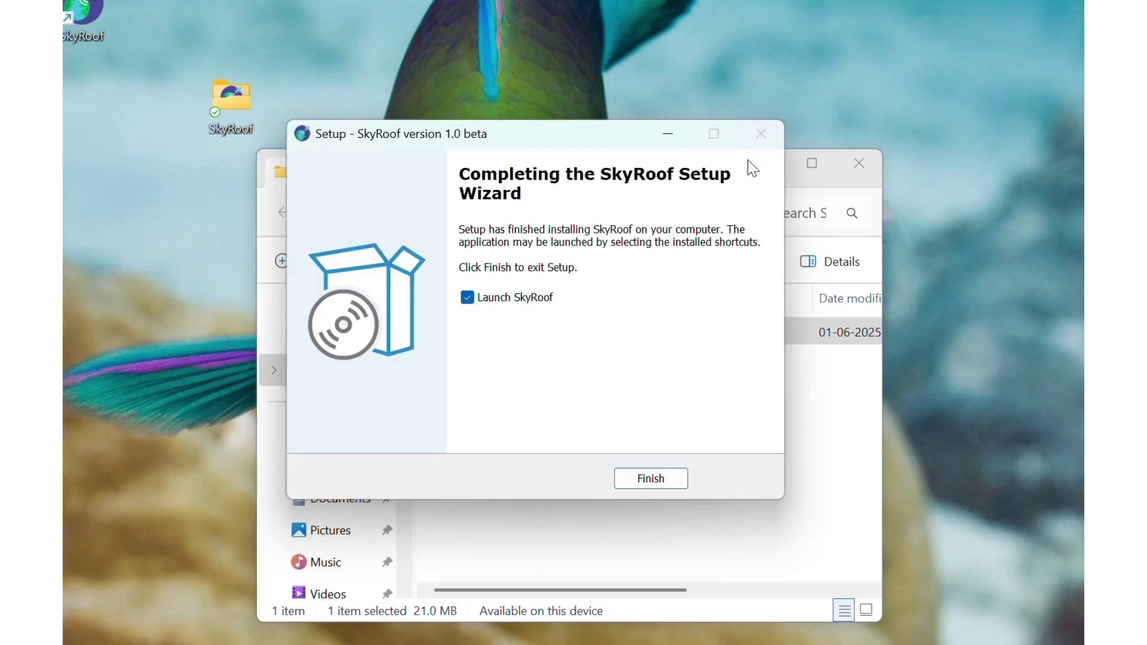
# Finish setup with SkyRoof launching, and fill in the operator's callsign, the 6-character grid square and an altitude of 11 meters
pyautogui.click(660, 480)
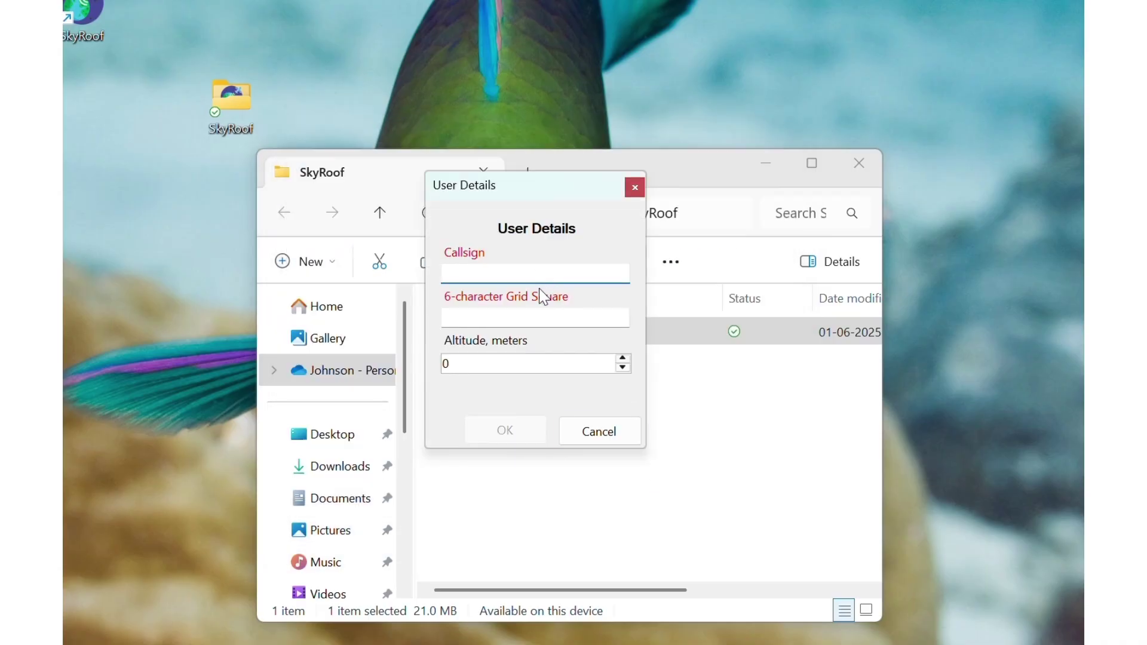
pyautogui.write('VU2JO')
pyautogui.click(532, 322)
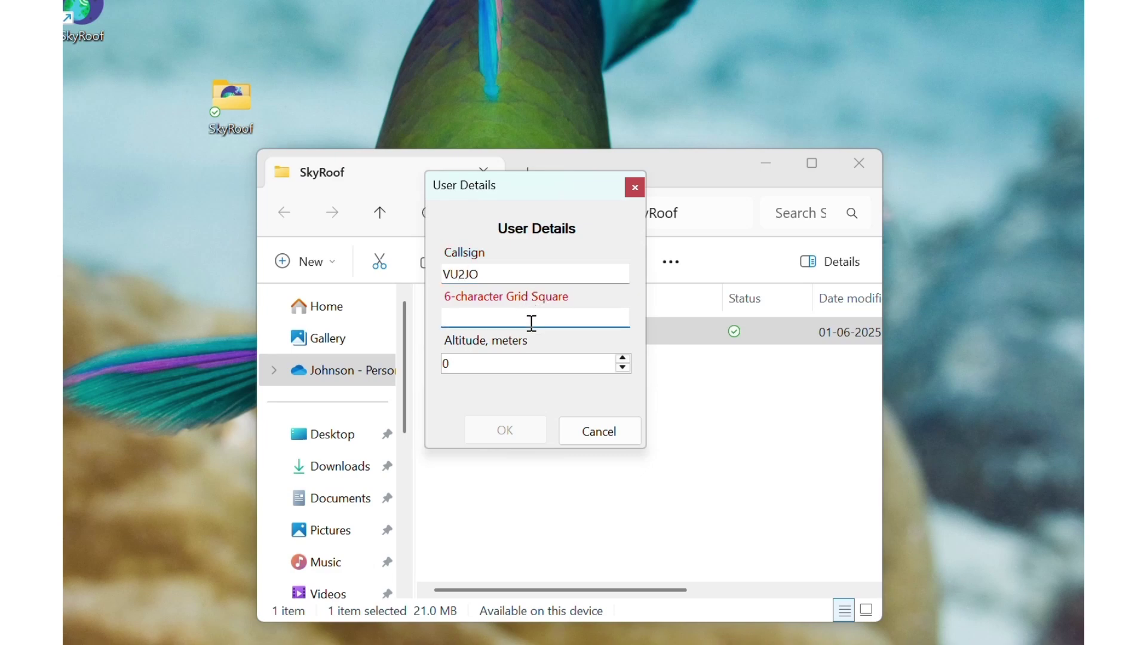
pyautogui.write('MK71VG')
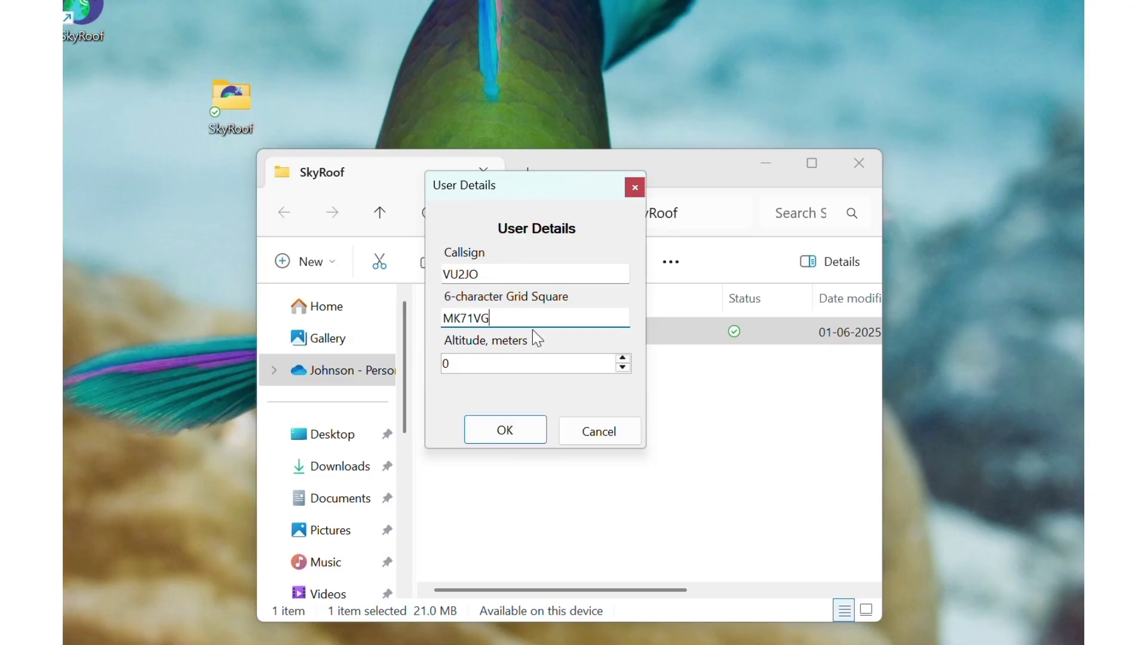
pyautogui.click(590, 367)
pyautogui.write('11')
pyautogui.click(528, 435)
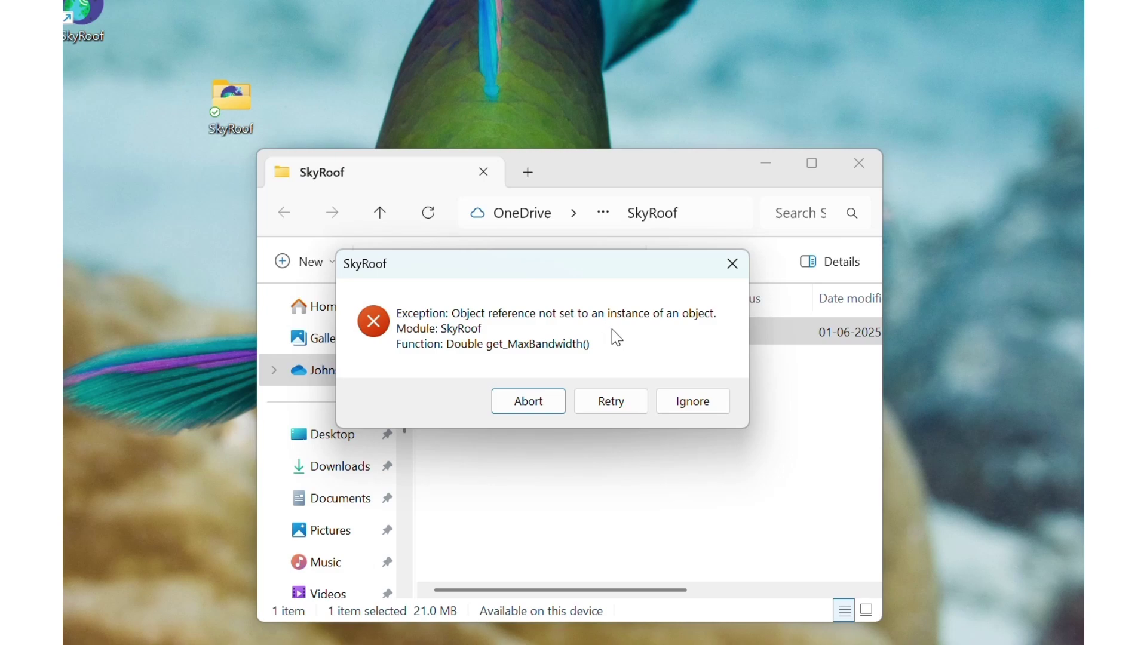
# Ignore the startup exception, and move and resize the SkyRoof main window so its controls fit on screen
pyautogui.click(693, 402)
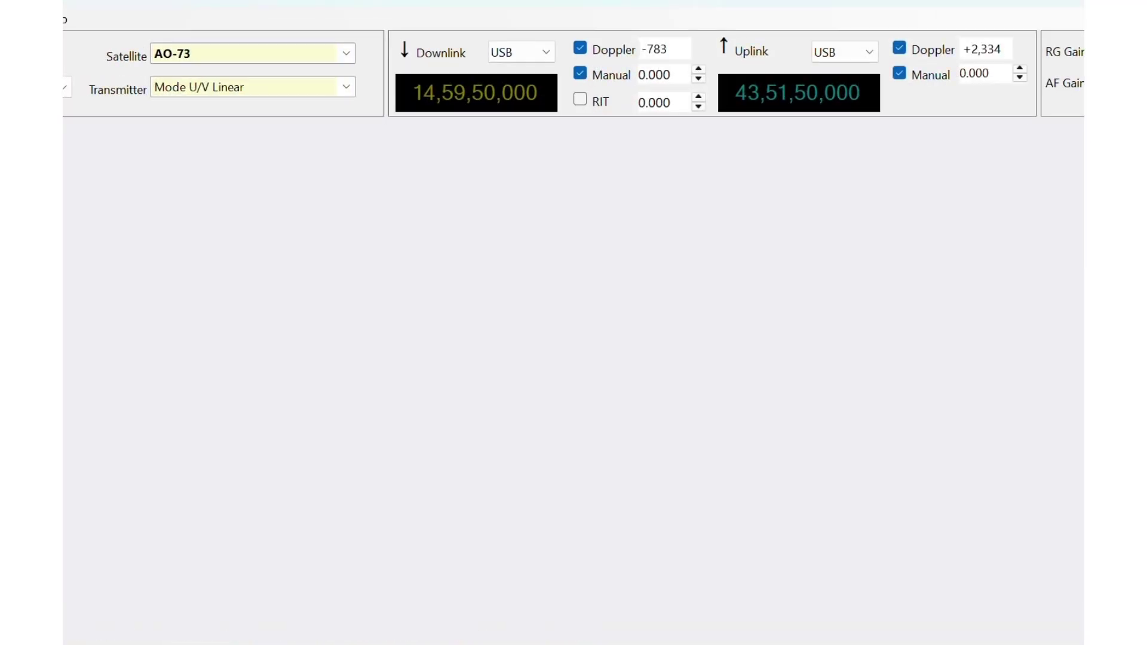
pyautogui.moveTo(1015, 2)
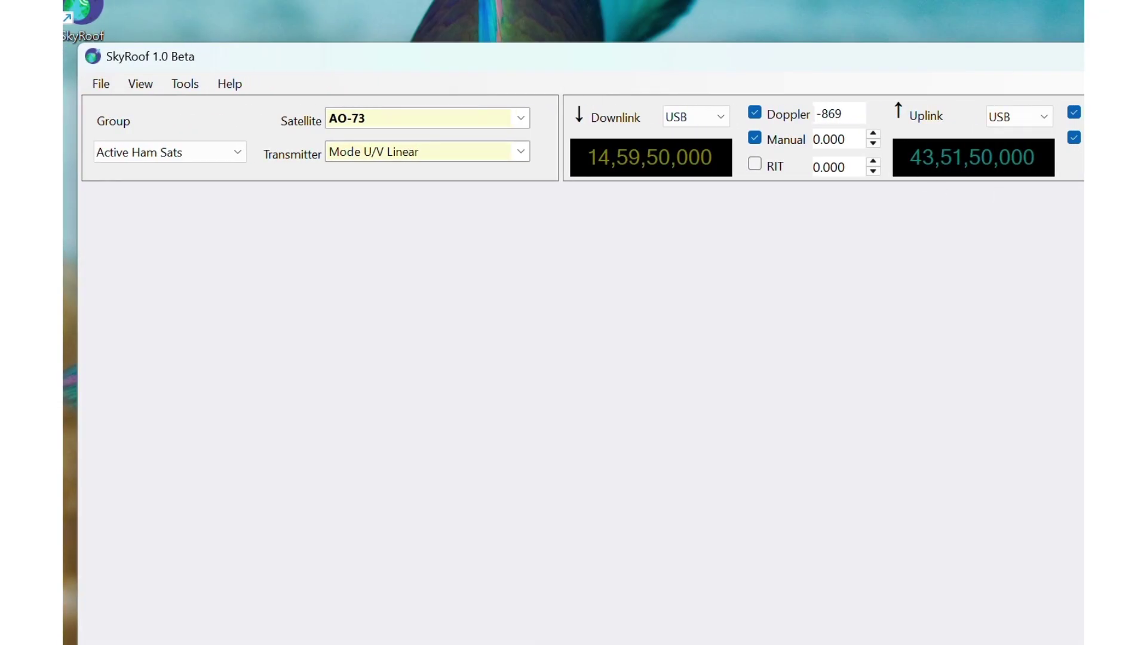
pyautogui.moveTo(1016, 61); pyautogui.dragTo(868, 20)
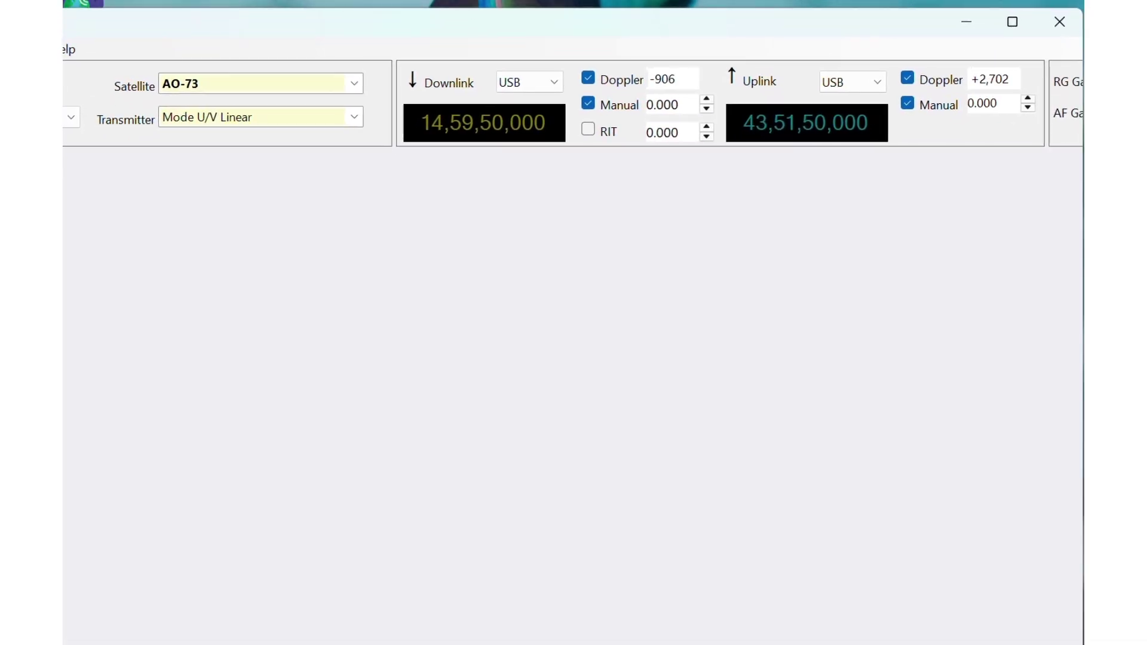
pyautogui.moveTo(0, 62); pyautogui.dragTo(72, 61)
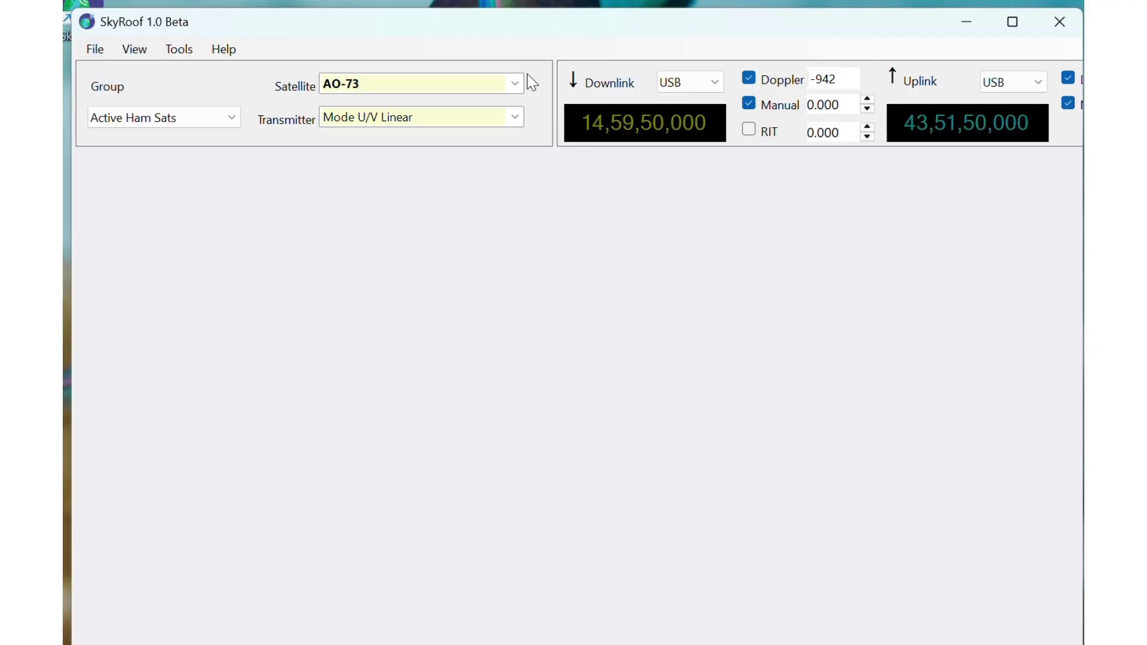
# Select the ARISS satellite with the Mode V/U FM - Voice Repeater transmitter, keeping the group at Active Ham Sats
pyautogui.click(515, 87)
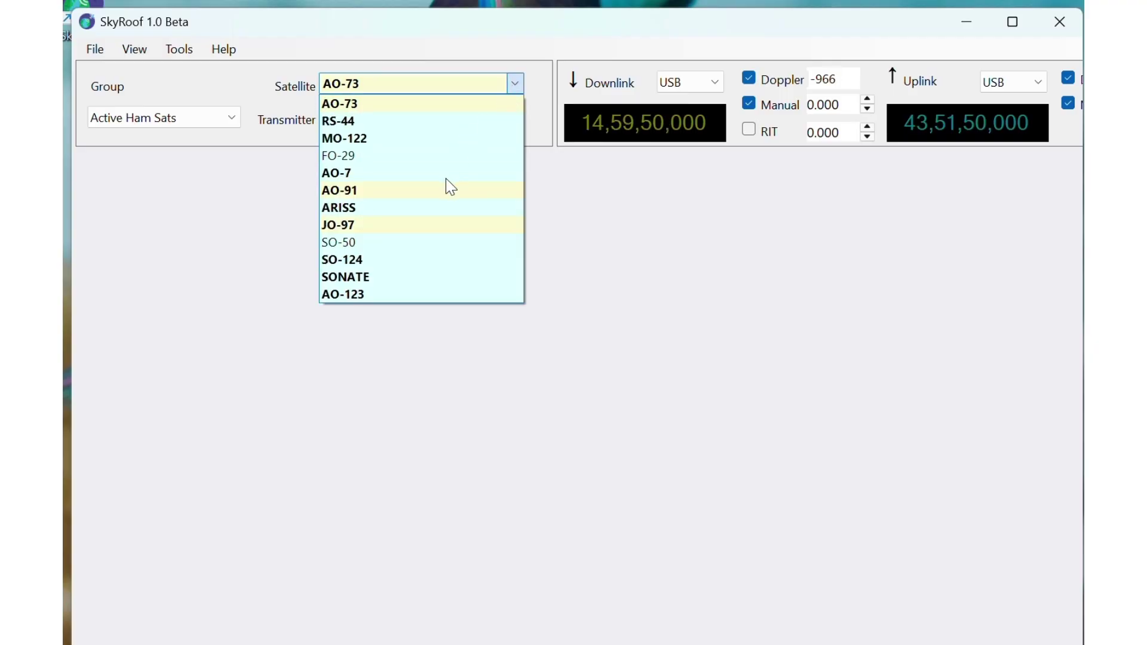
pyautogui.click(376, 209)
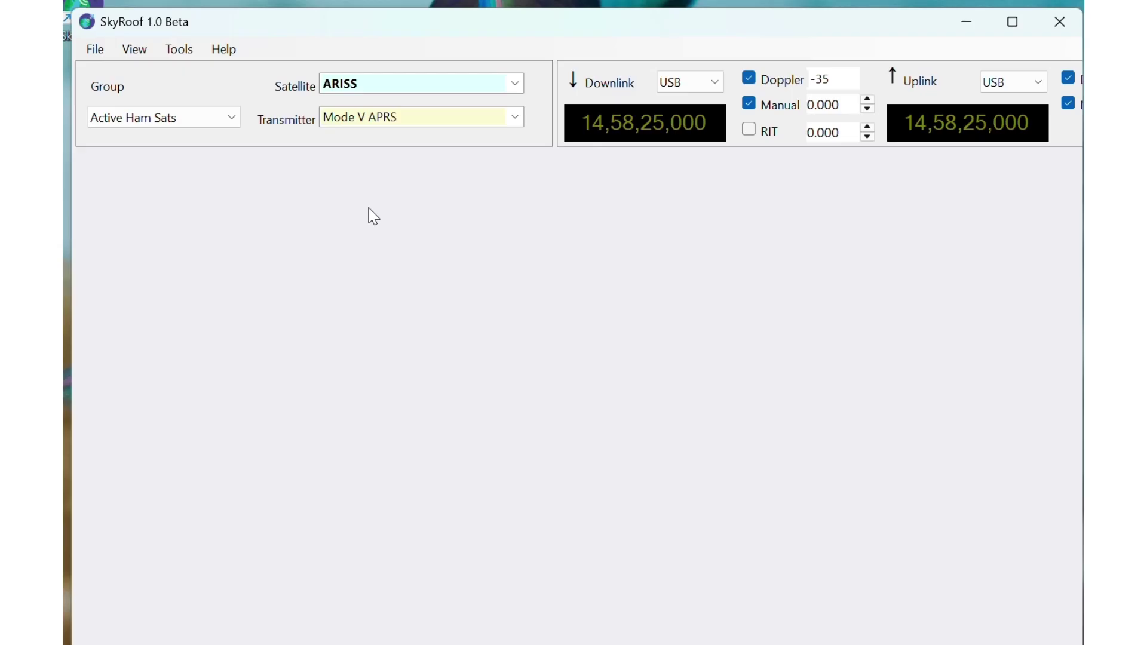
pyautogui.click(516, 117)
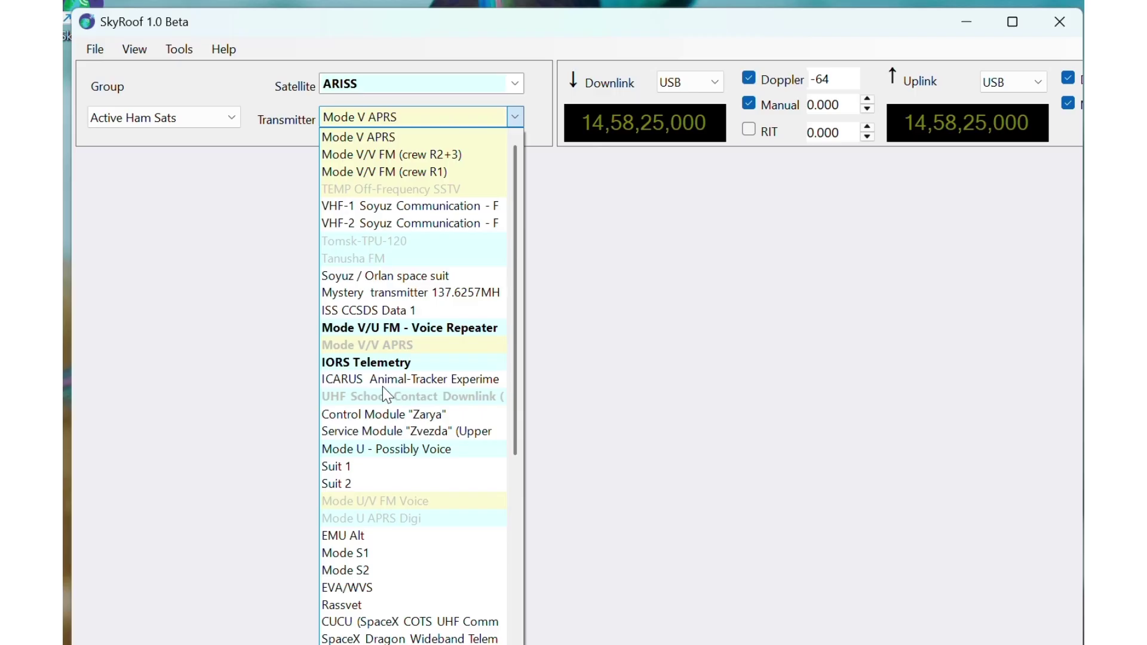
pyautogui.click(386, 330)
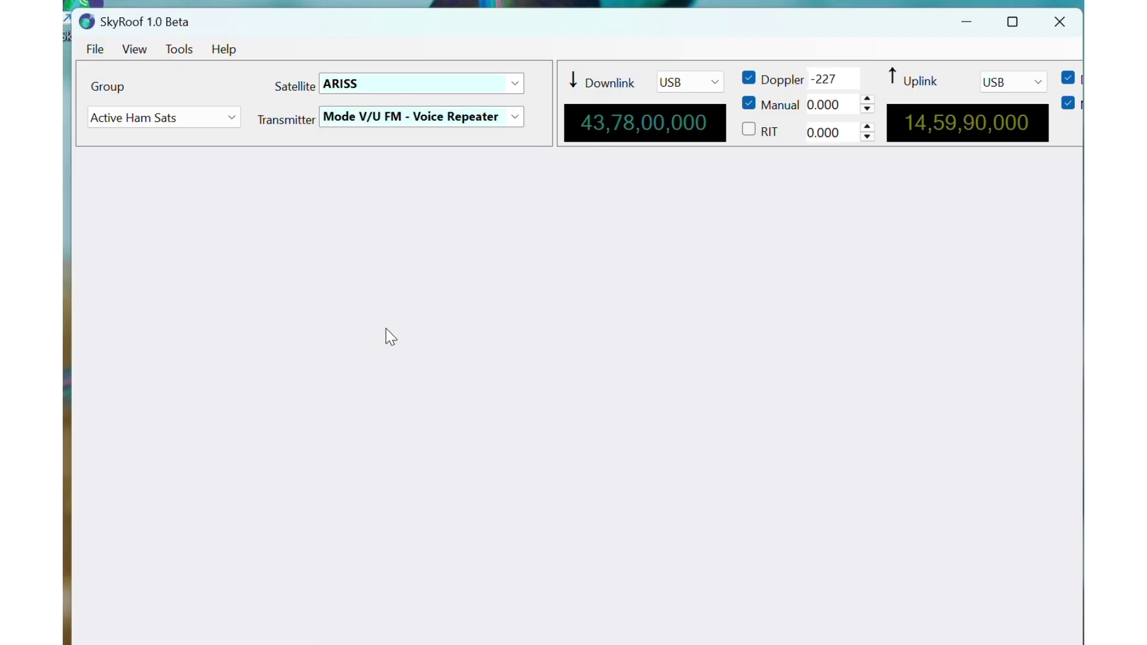
pyautogui.click(234, 121)
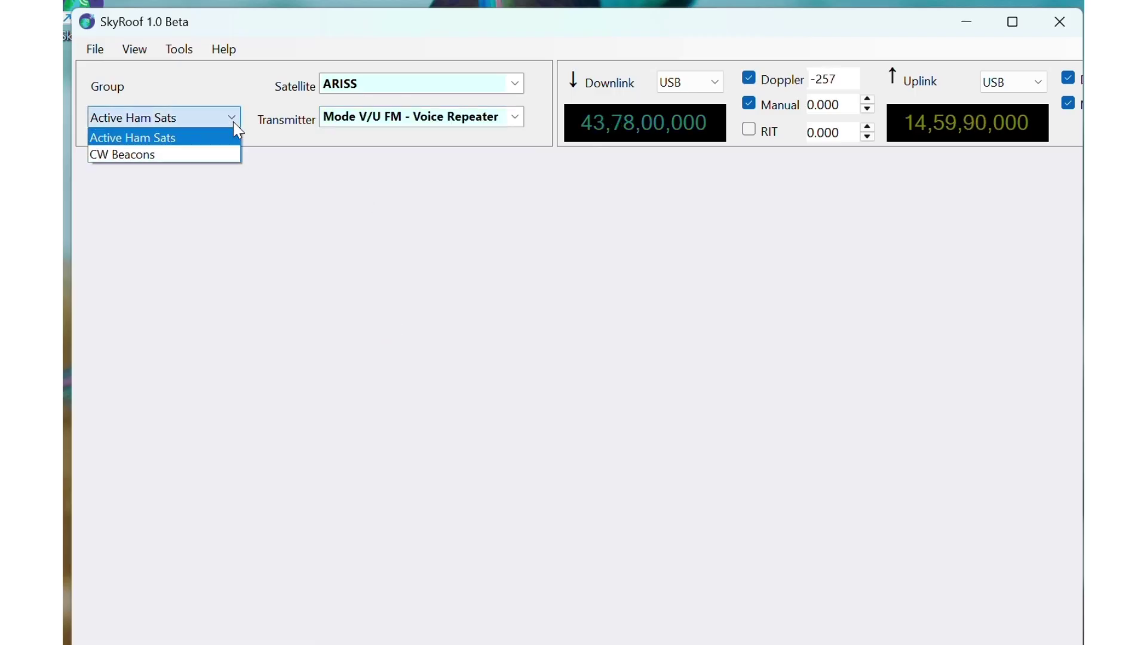
pyautogui.click(357, 253)
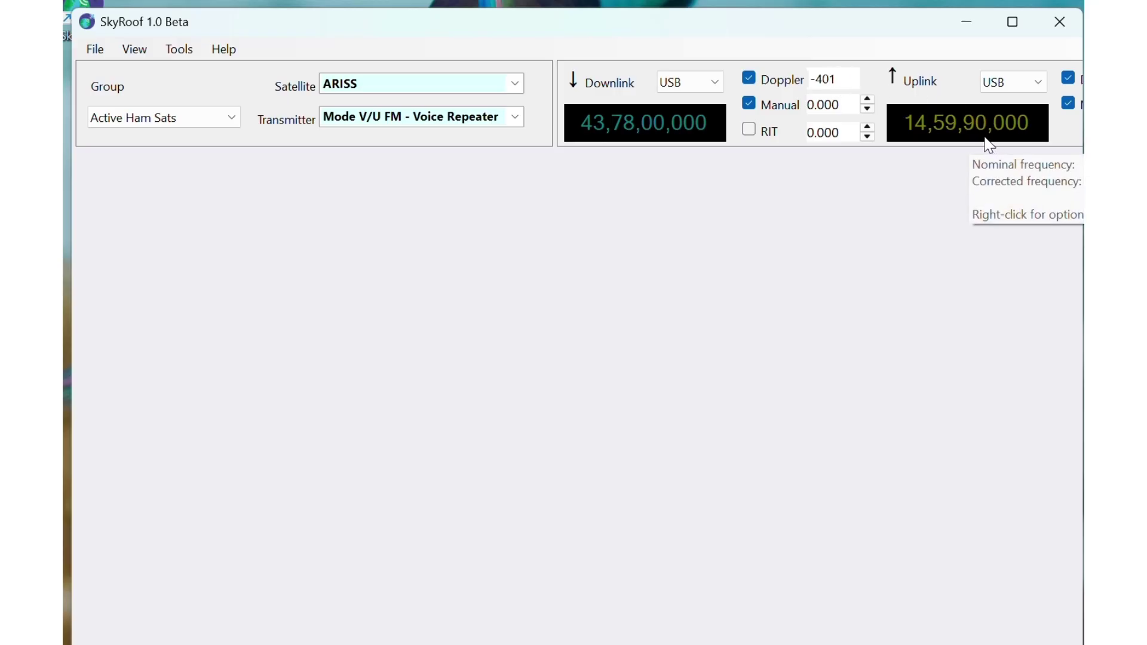
# Set both the uplink and the downlink mode to FM
pyautogui.click(1032, 84)
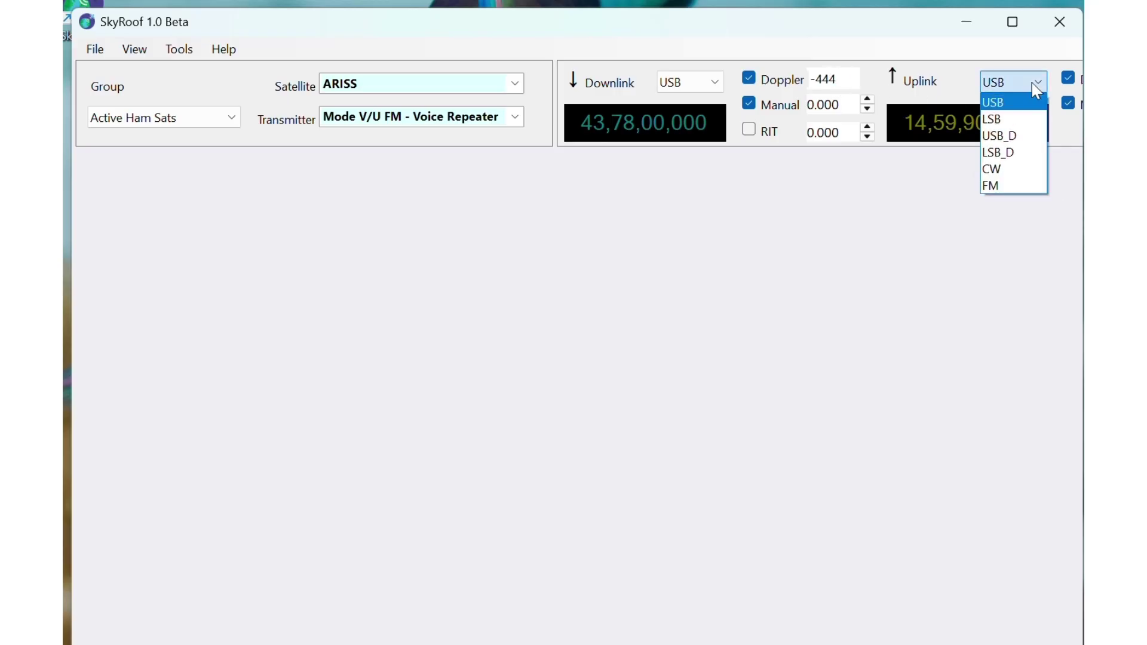
pyautogui.click(992, 186)
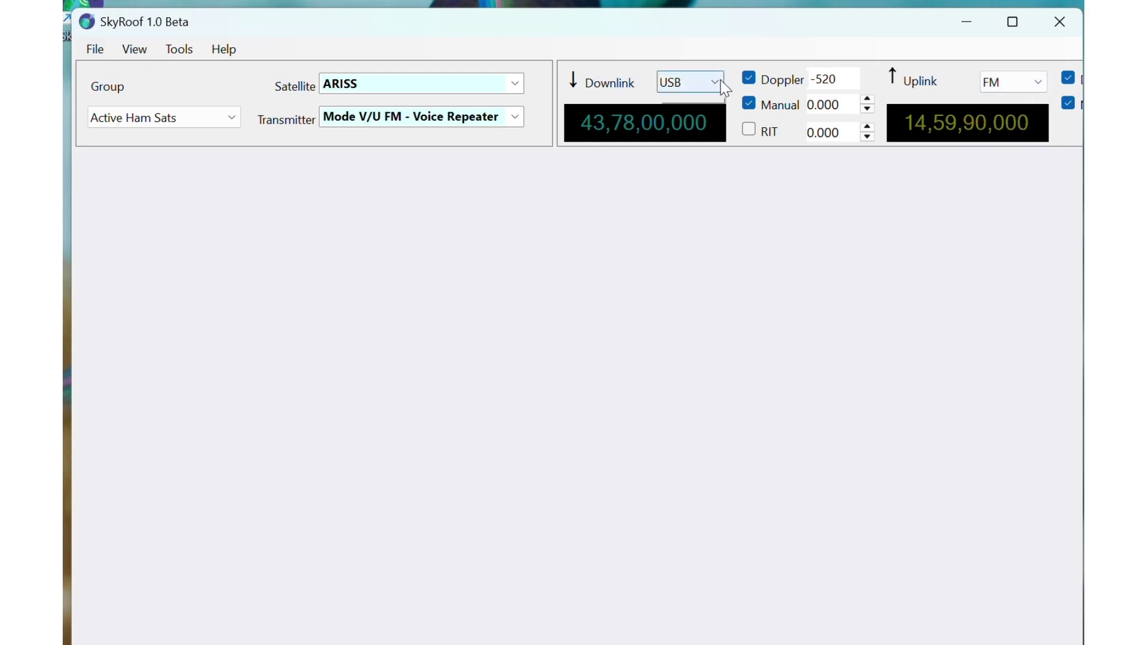
pyautogui.click(705, 84)
pyautogui.click(672, 188)
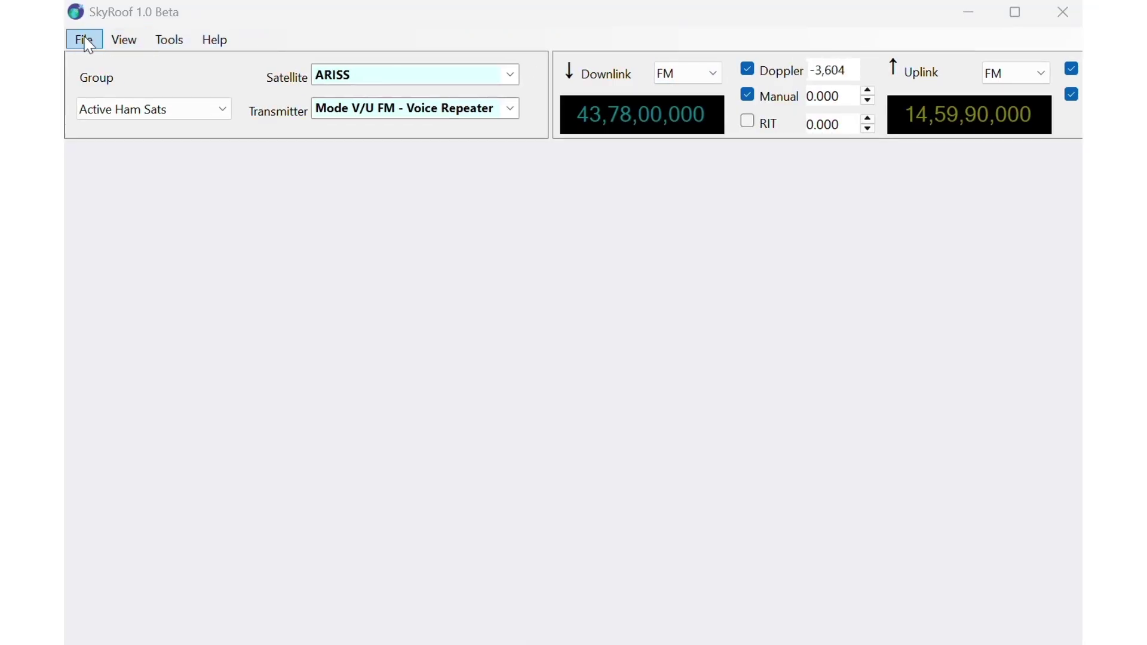
# Show the real-time Sky View, and examine the ARISS footprint in Earth View before closing the Earth View
pyautogui.click(126, 42)
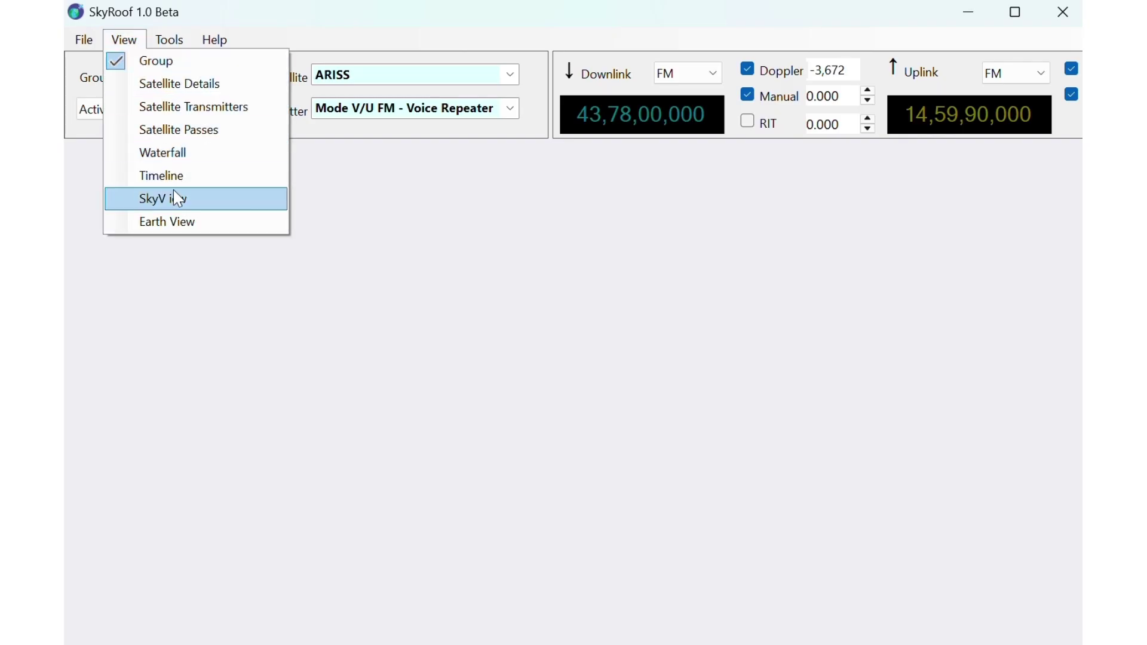
pyautogui.click(183, 204)
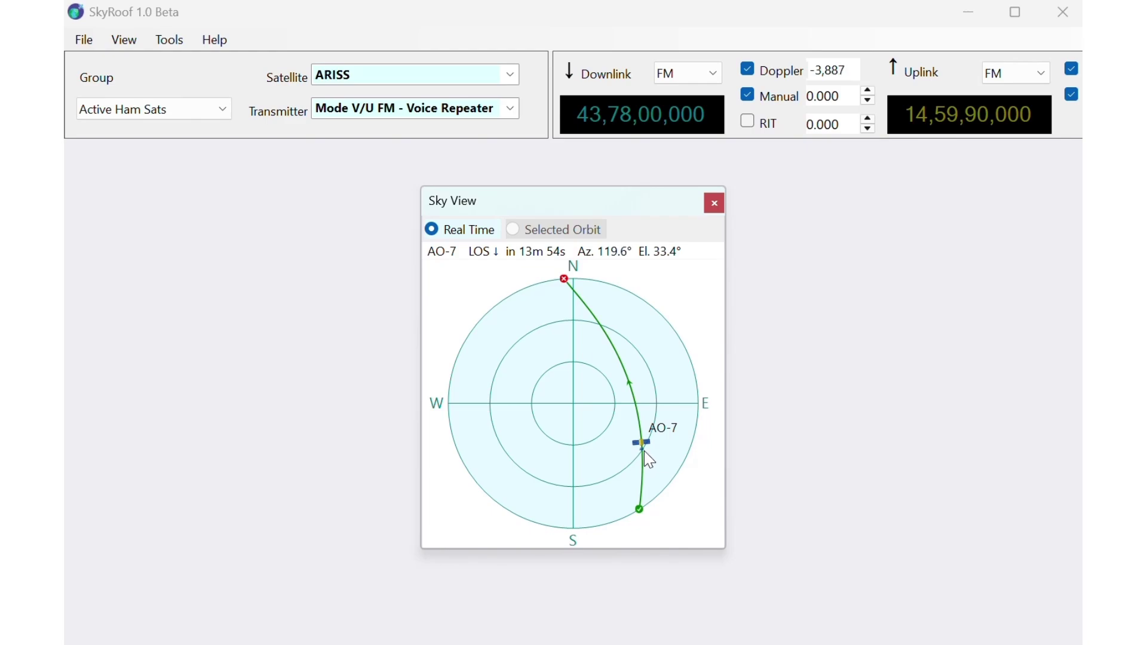
pyautogui.click(126, 42)
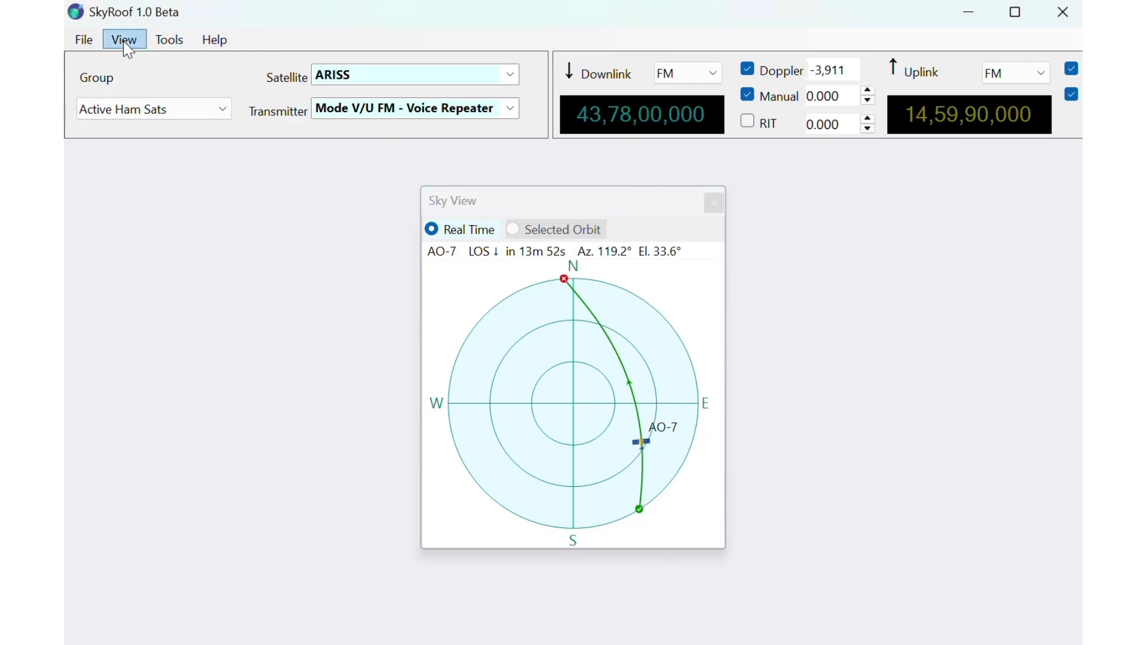
pyautogui.click(124, 42)
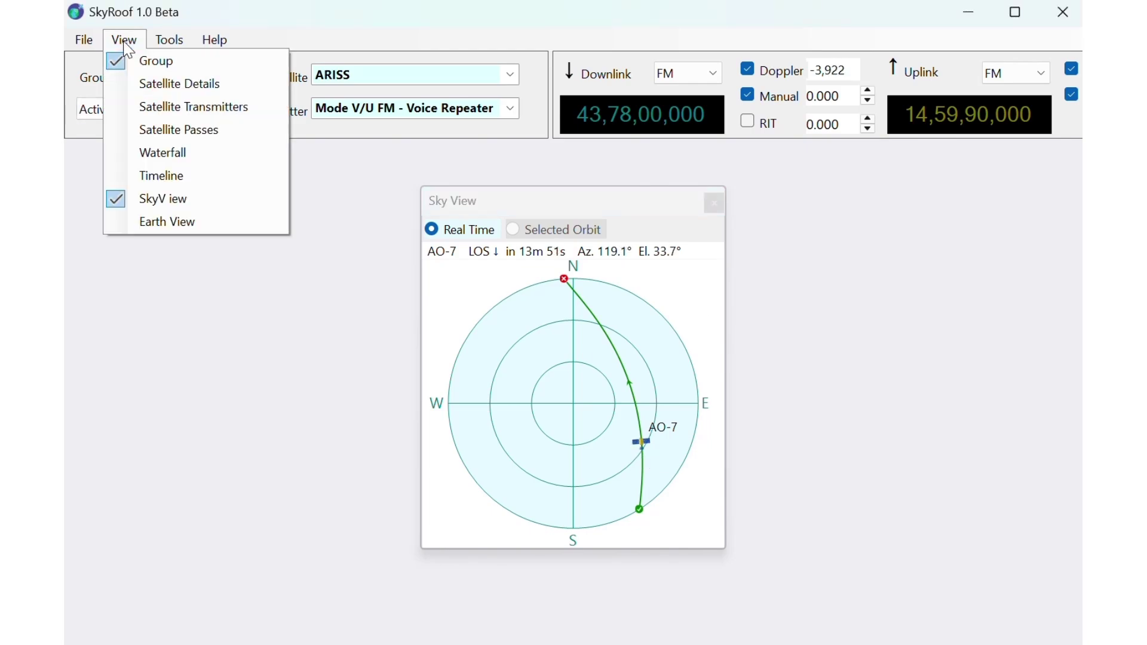
pyautogui.click(162, 227)
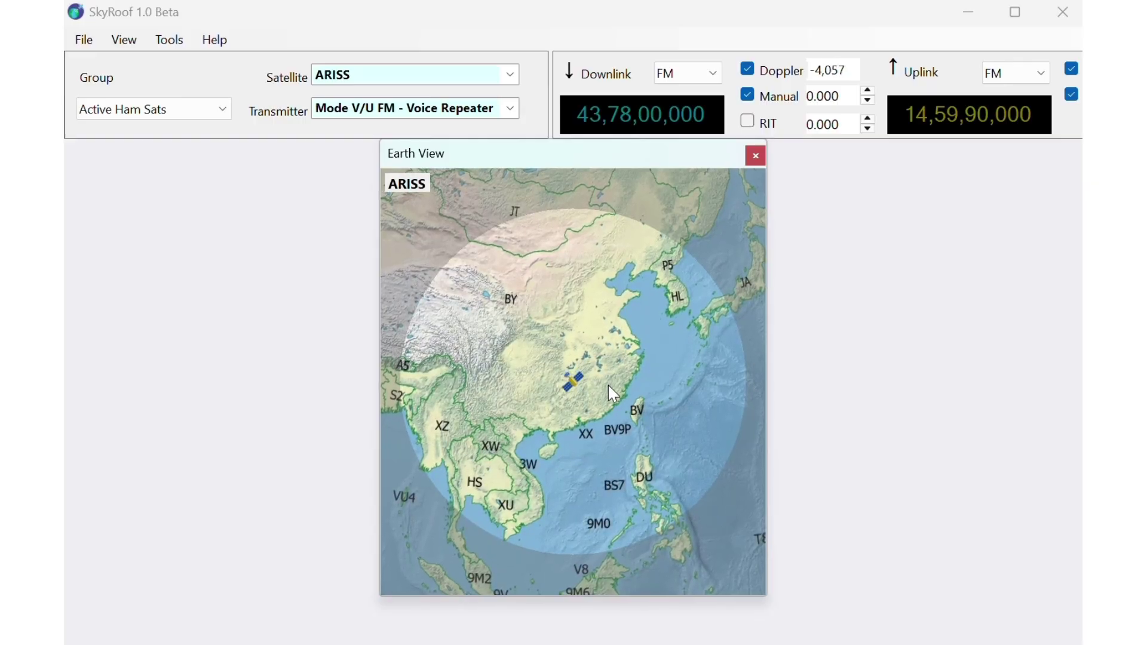
pyautogui.click(755, 156)
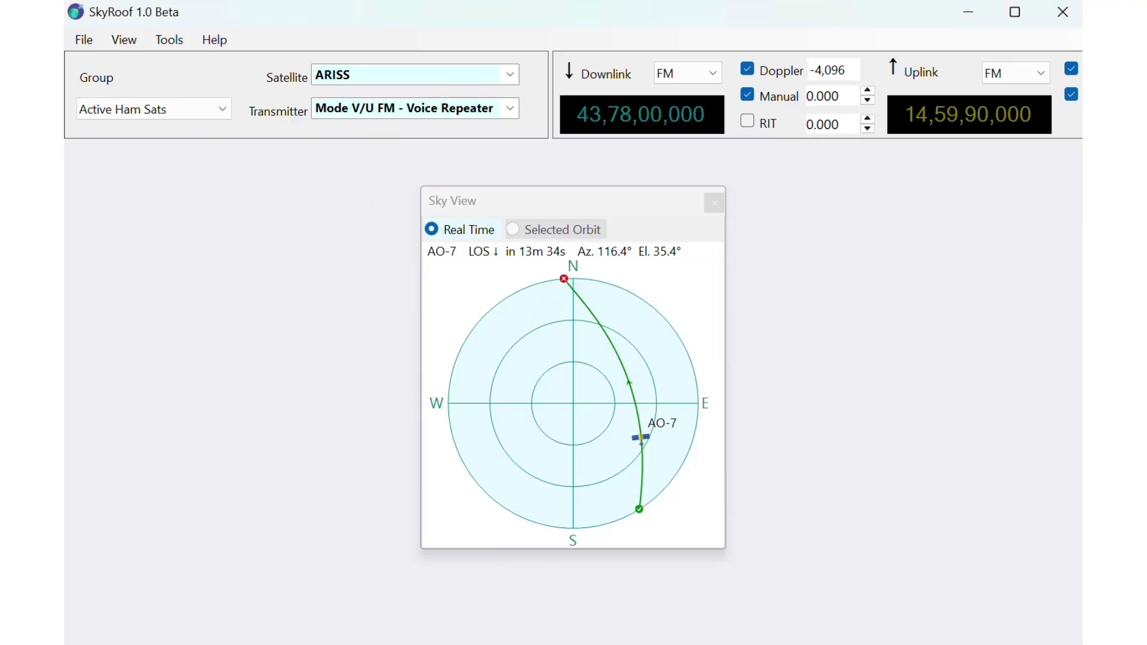
# Show the Timeline and Satellite Passes panels for a look at the coming passes, and close both
pyautogui.click(128, 41)
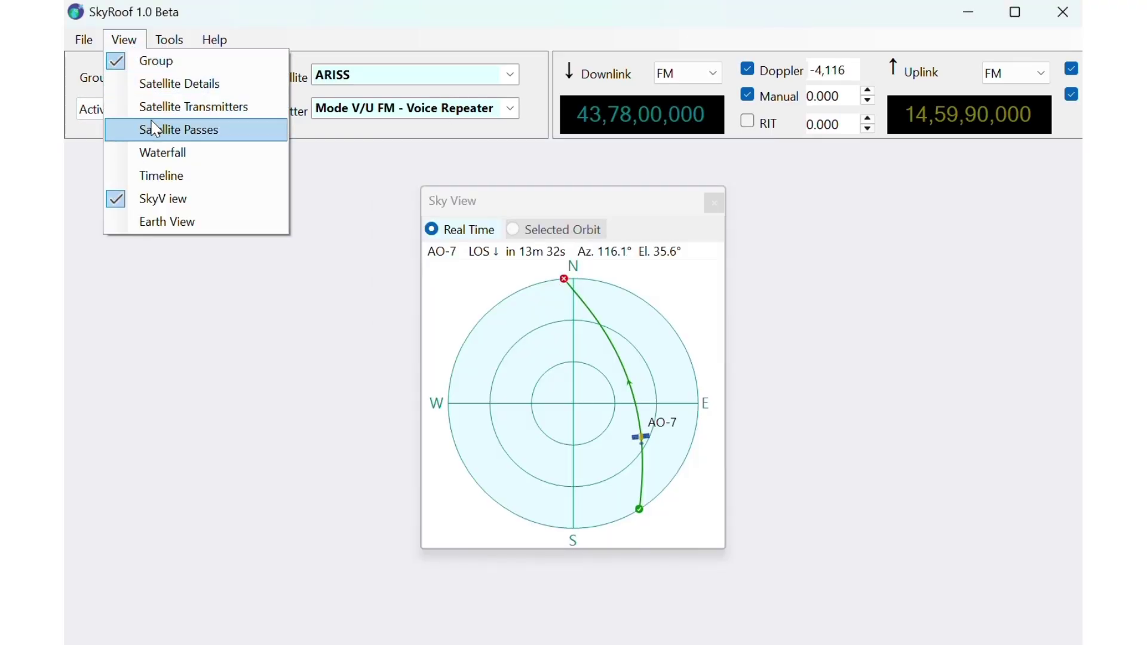
pyautogui.click(160, 187)
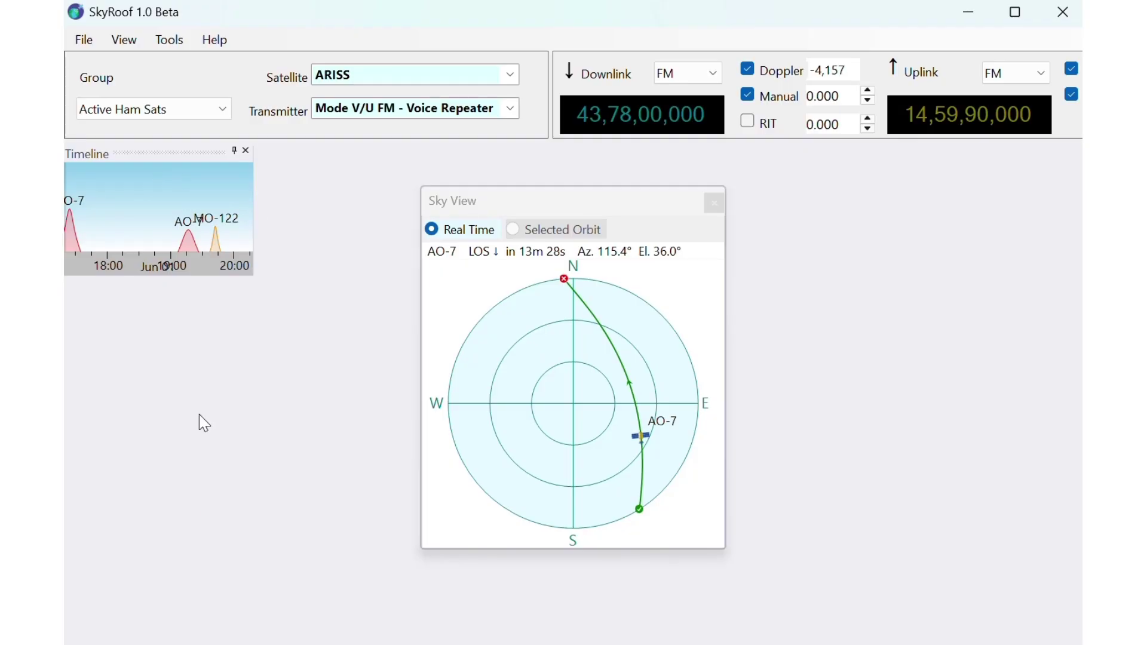
pyautogui.click(114, 42)
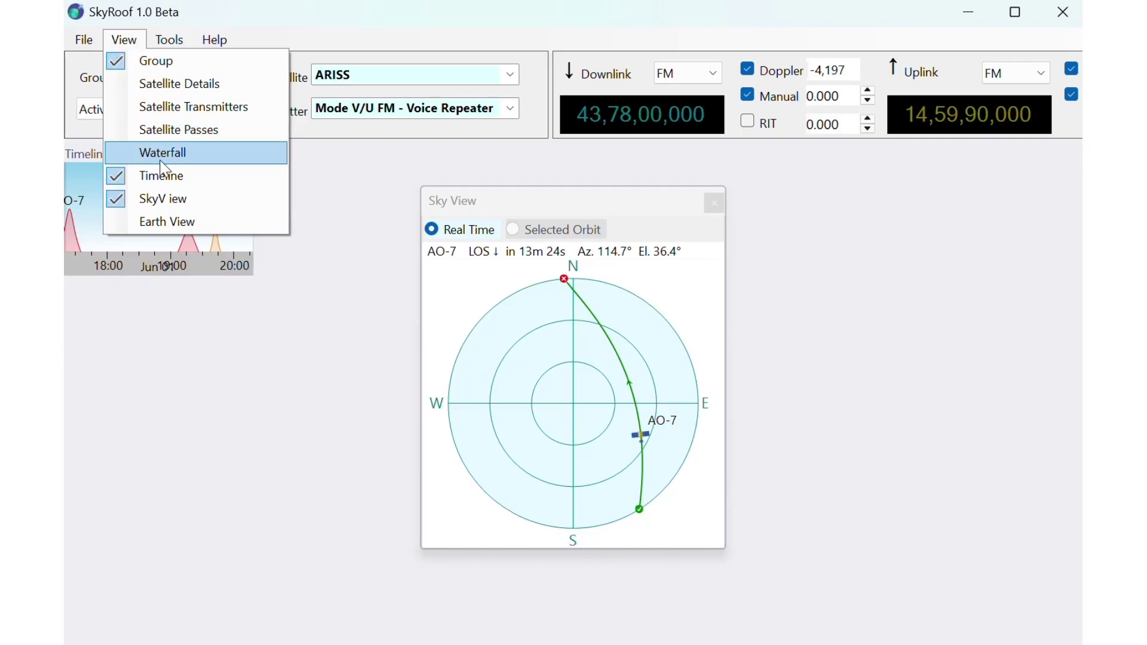
pyautogui.click(180, 129)
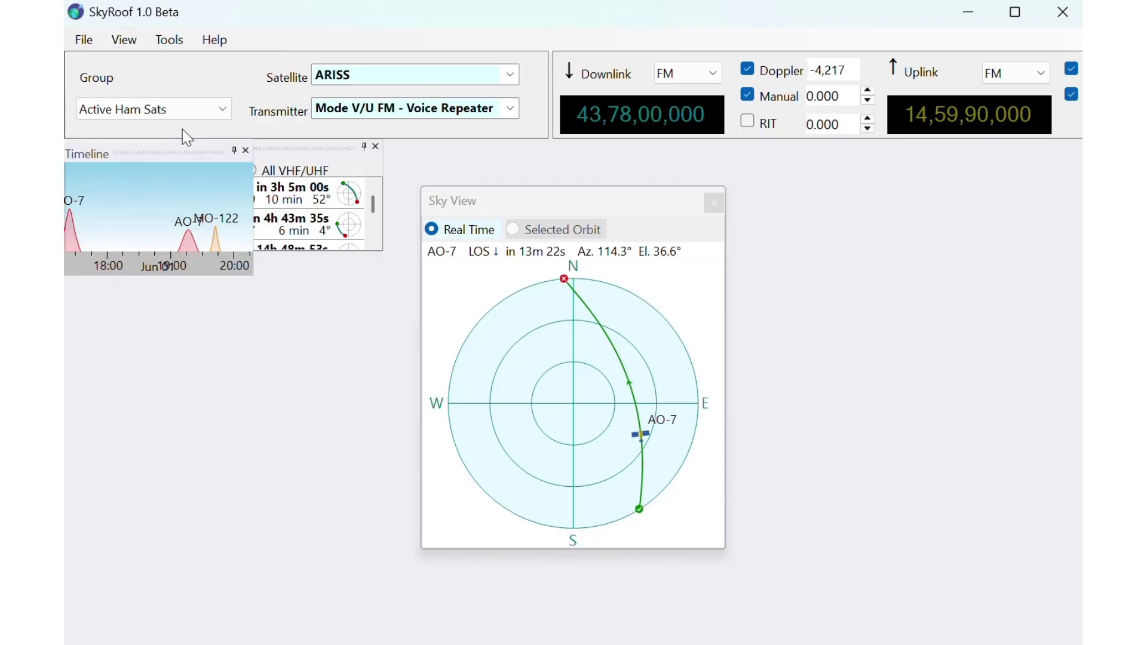
pyautogui.click(376, 147)
pyautogui.click(247, 151)
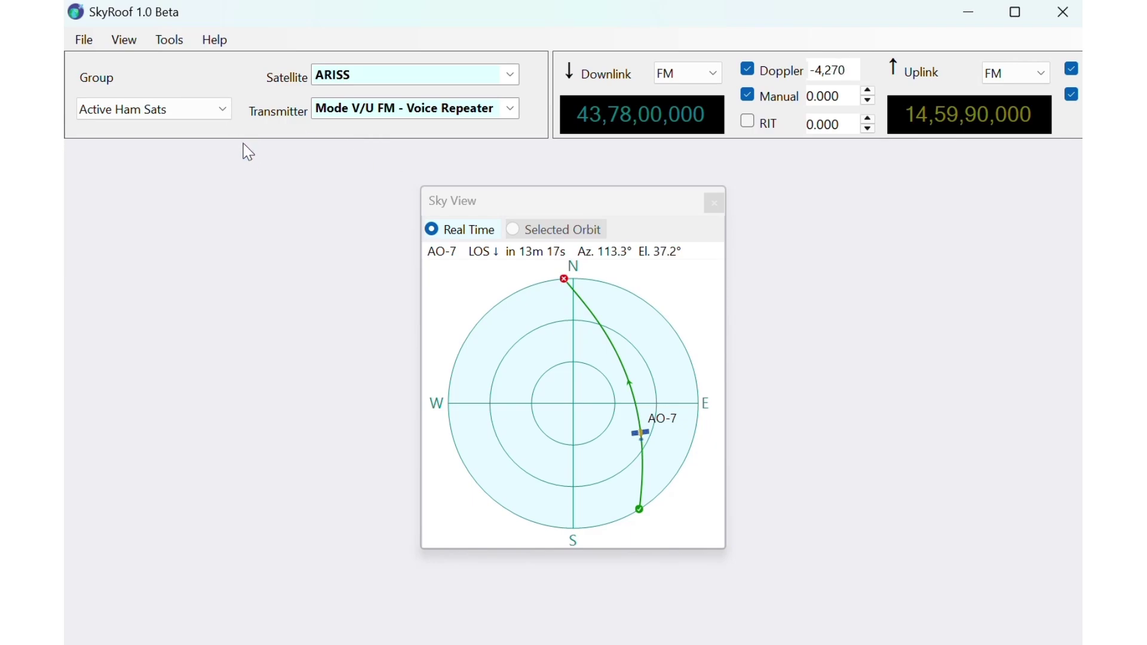
# Read the names, orbit and SatNOGS database entries in the Satellite Details of ARISS, and close the window
pyautogui.click(132, 49)
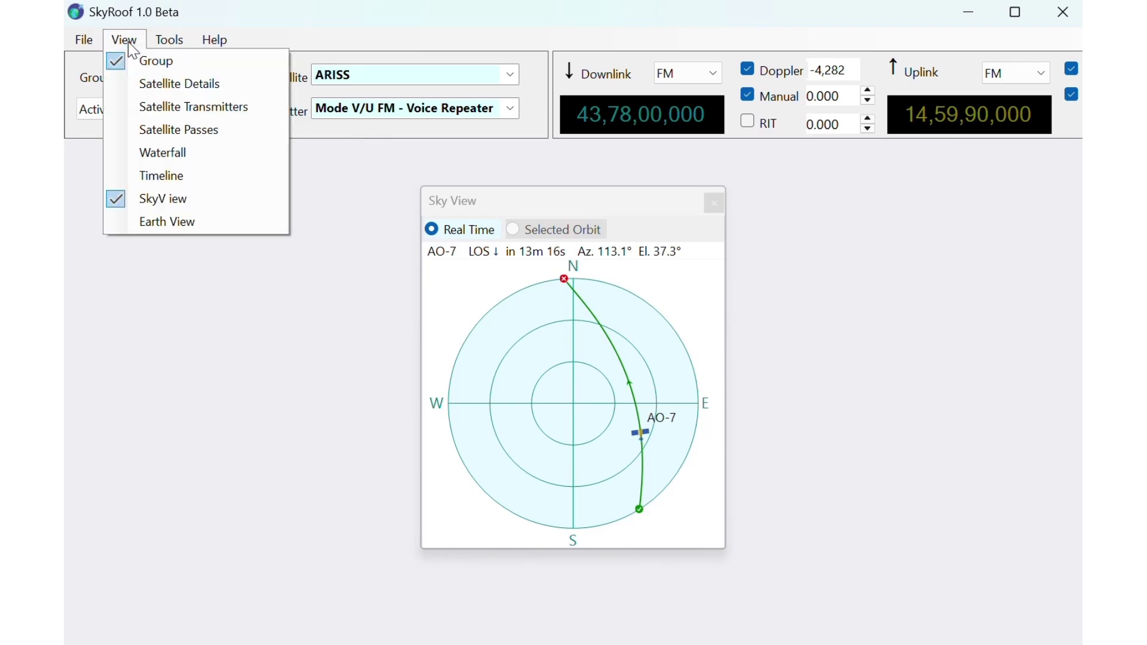
pyautogui.click(179, 93)
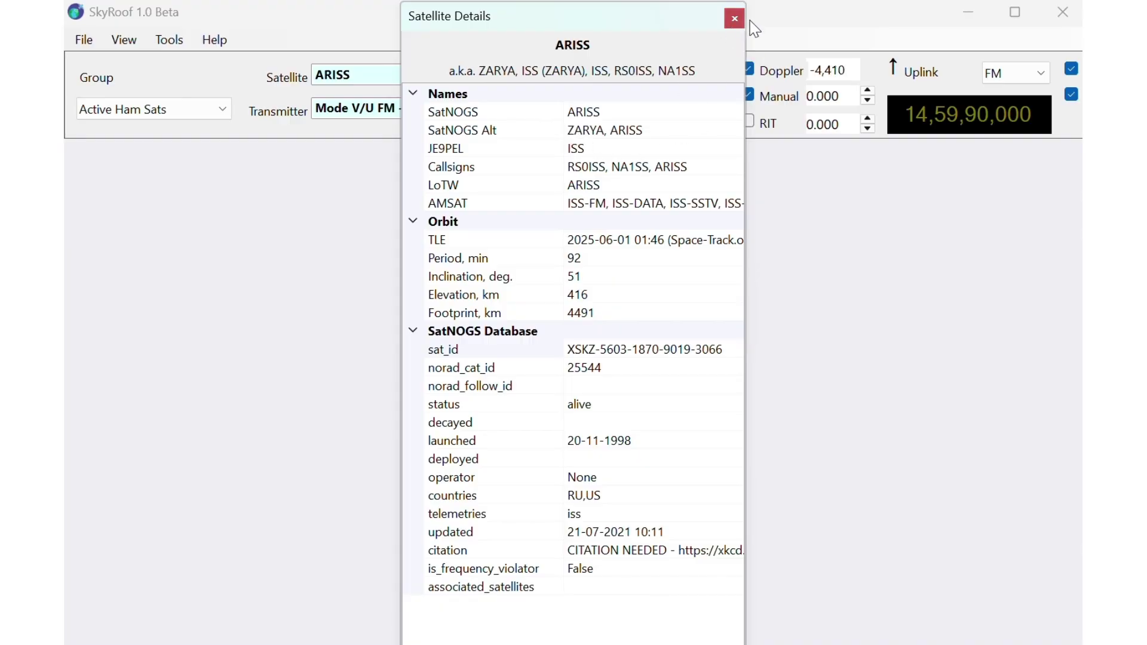
pyautogui.click(733, 18)
# Open the Satellite Transmitters window for ARISS and look through its transmitters with their downlink and uplink frequencies
pyautogui.click(138, 41)
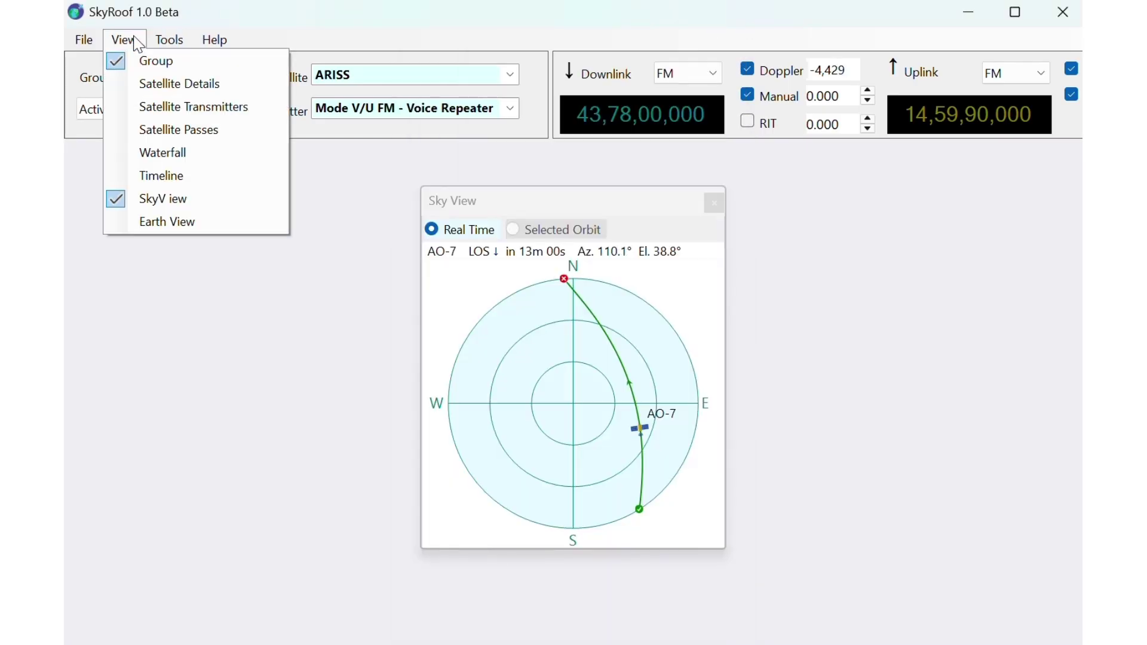
pyautogui.click(143, 45)
pyautogui.click(120, 43)
pyautogui.click(164, 116)
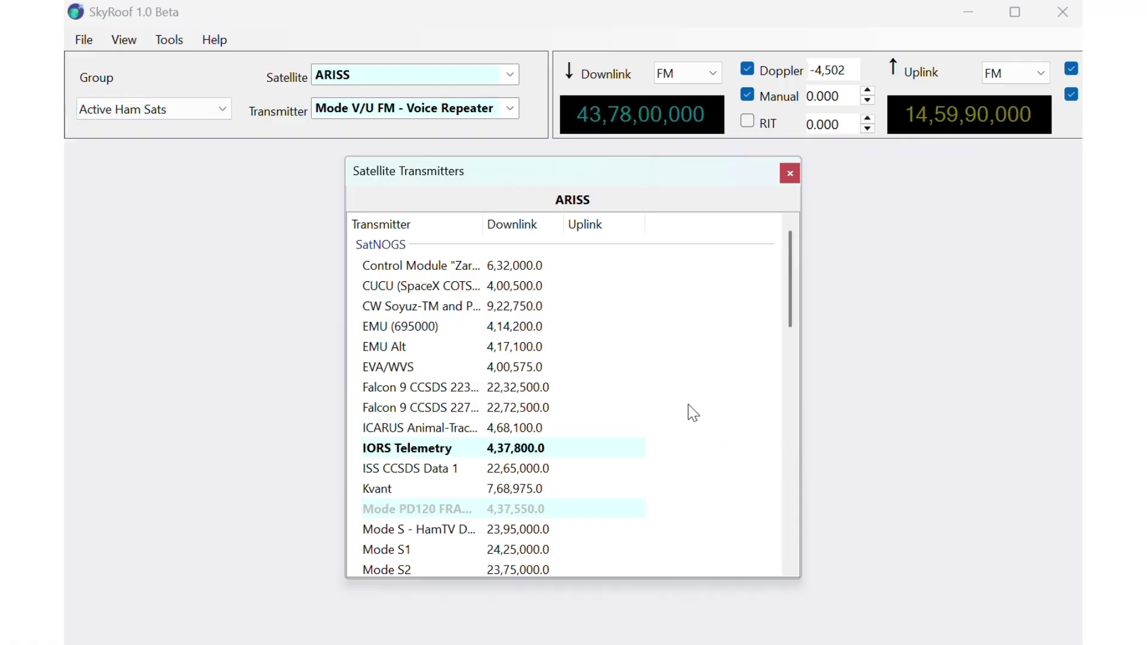
pyautogui.scroll(-2, 625, 383)
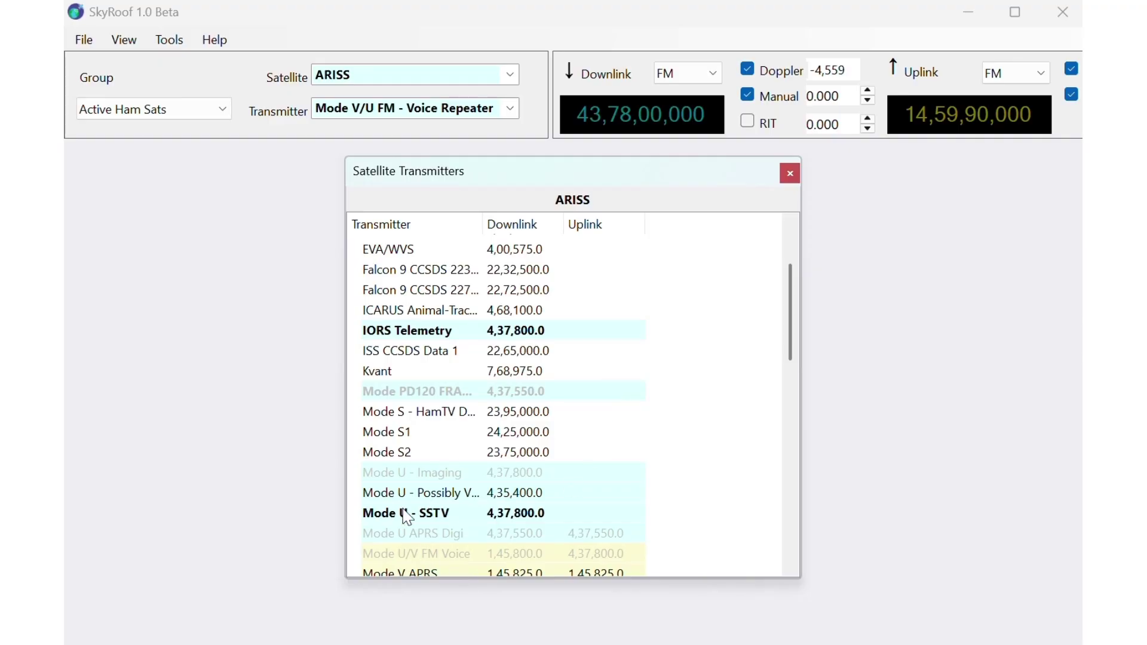
pyautogui.scroll(-3, 615, 490)
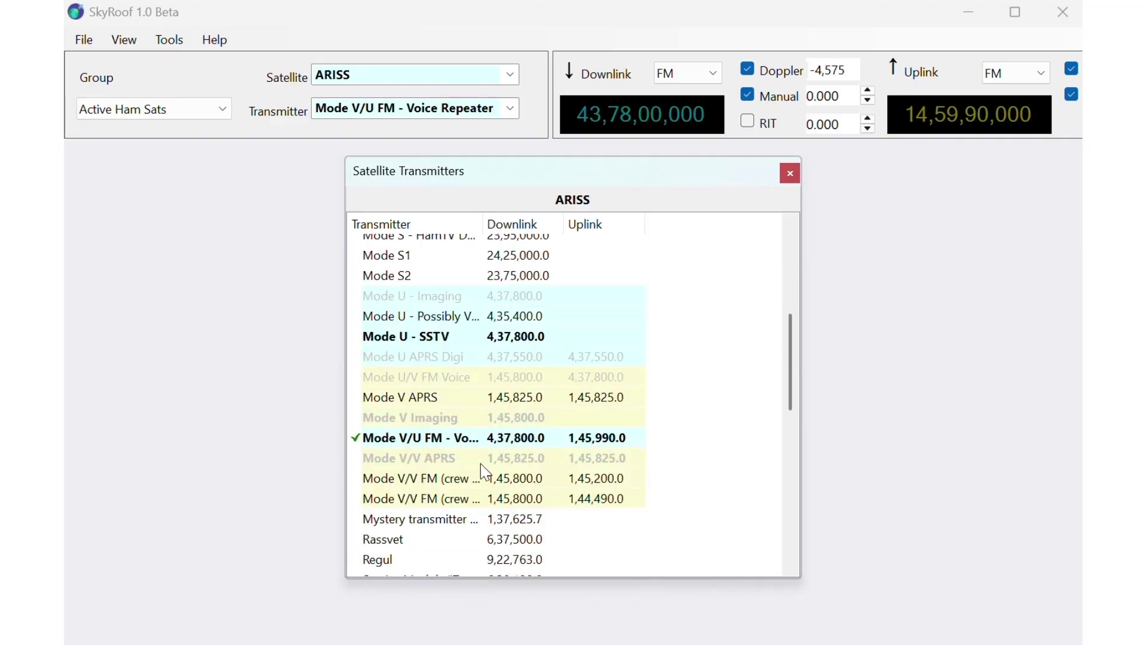
pyautogui.scroll(5, 603, 442)
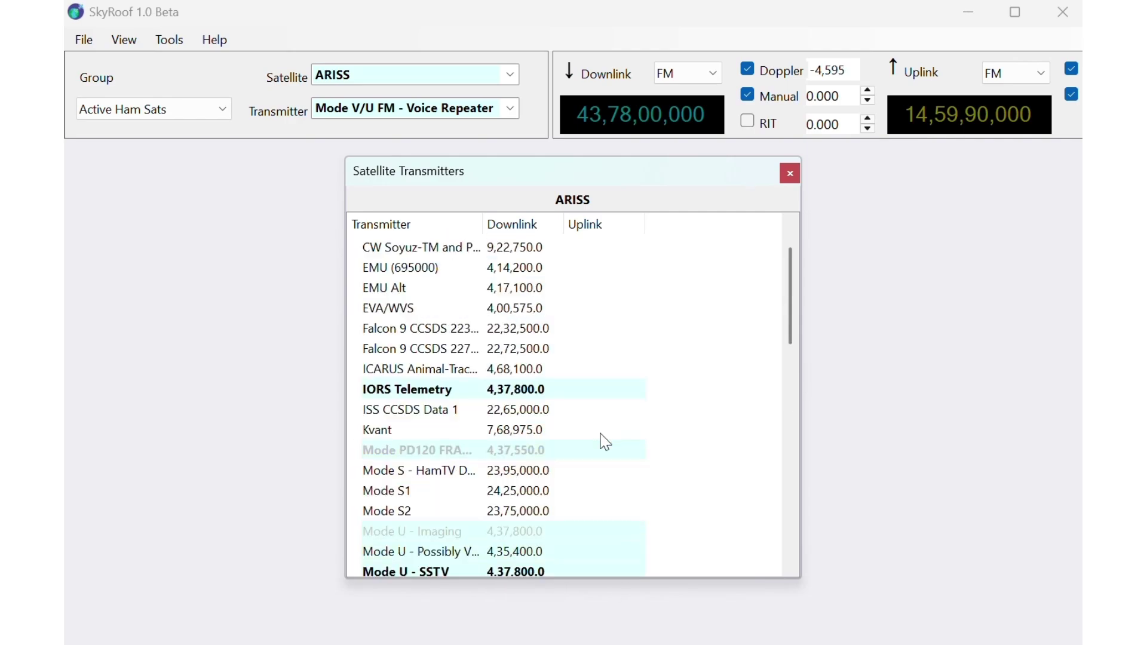
# Close the Satellite Transmitters window of ARISS and select SO-124 as the satellite to track
pyautogui.click(790, 174)
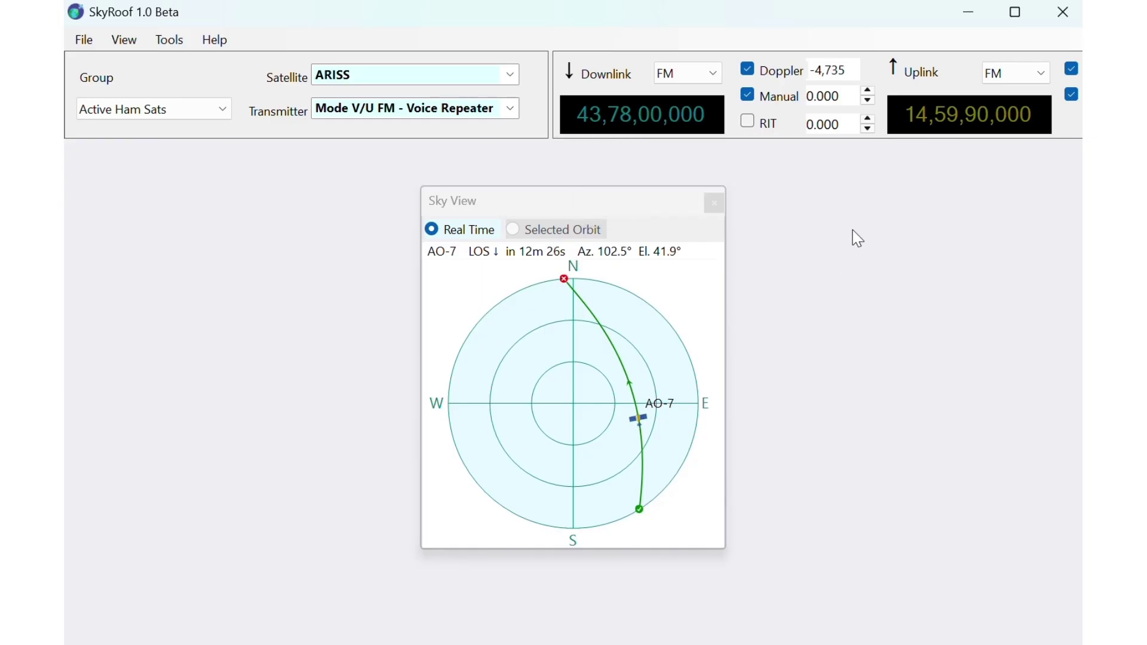
pyautogui.click(510, 75)
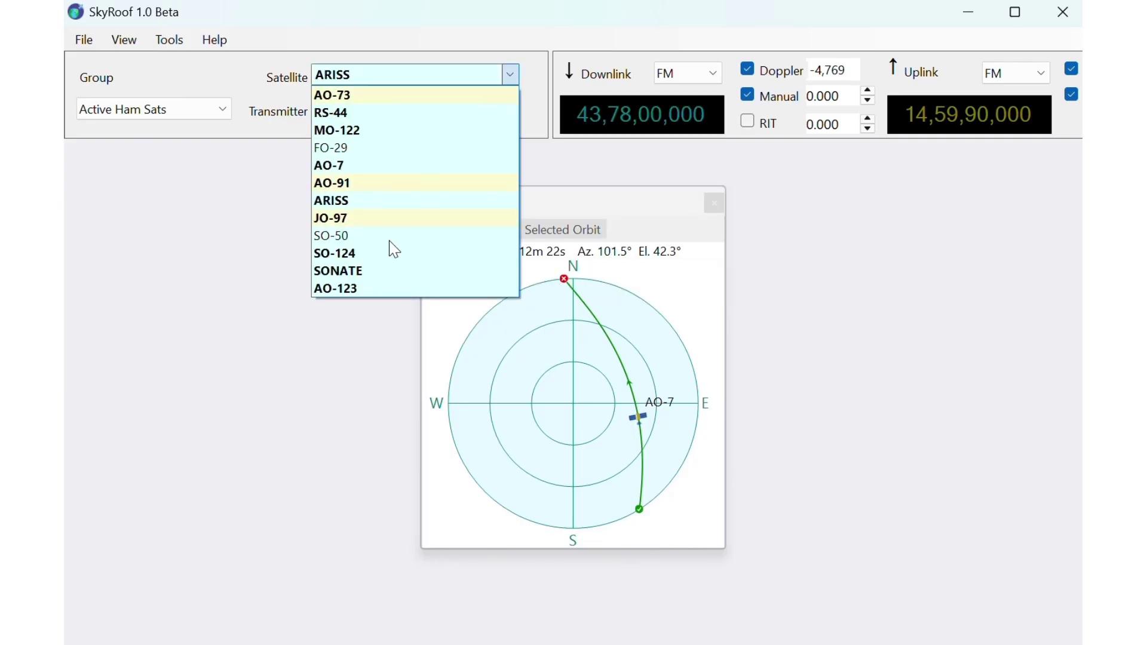
pyautogui.click(329, 259)
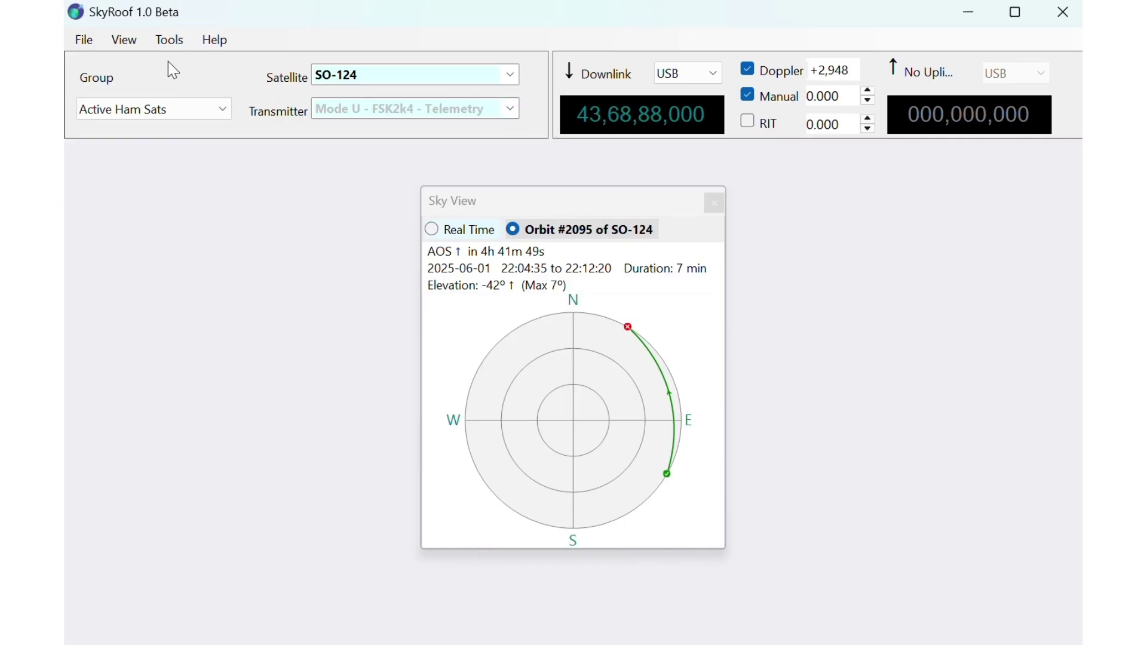
# Show the Earth View to examine the SO-124 footprint, and switch the satellite to MO-122 to compare its coverage
pyautogui.click(124, 40)
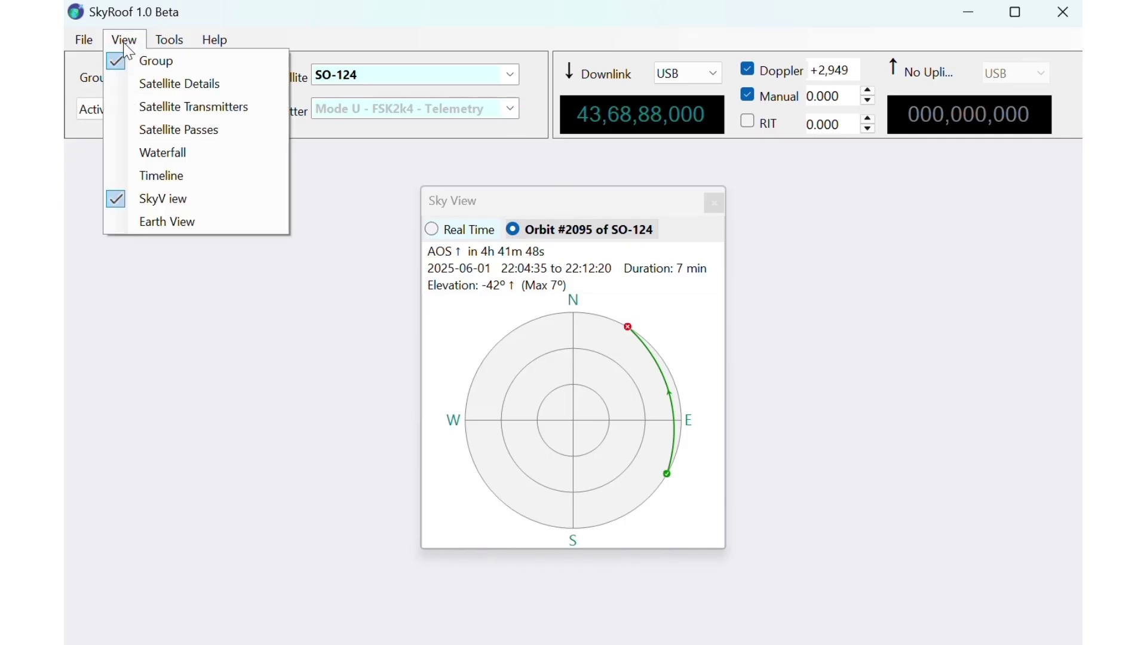
pyautogui.click(199, 227)
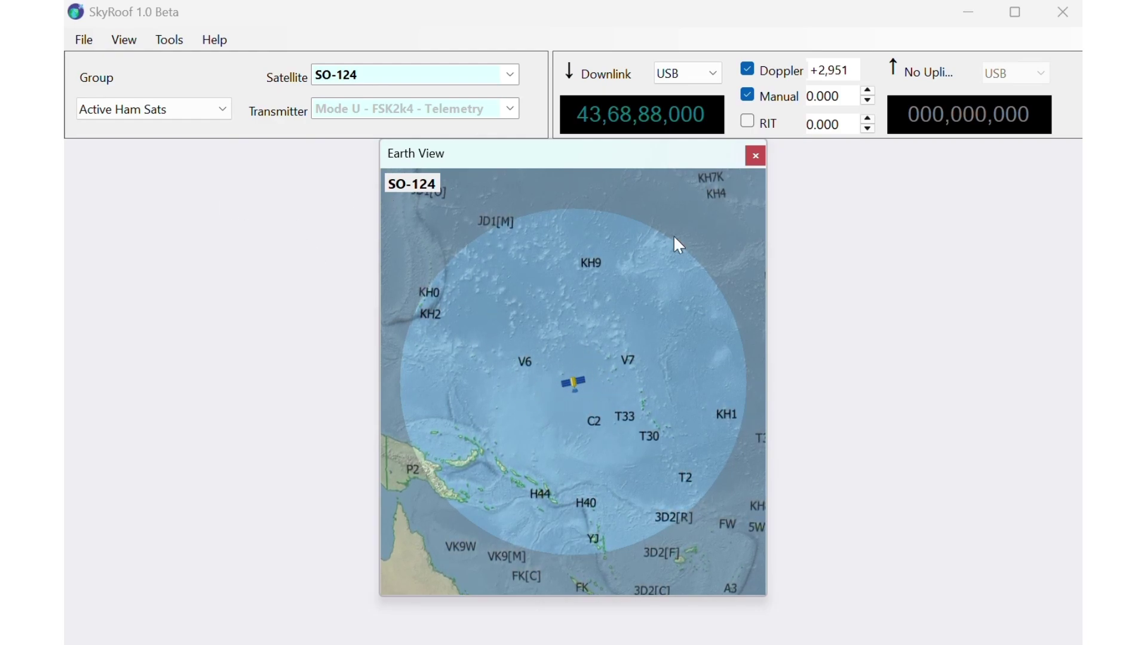
pyautogui.click(124, 40)
pyautogui.click(123, 42)
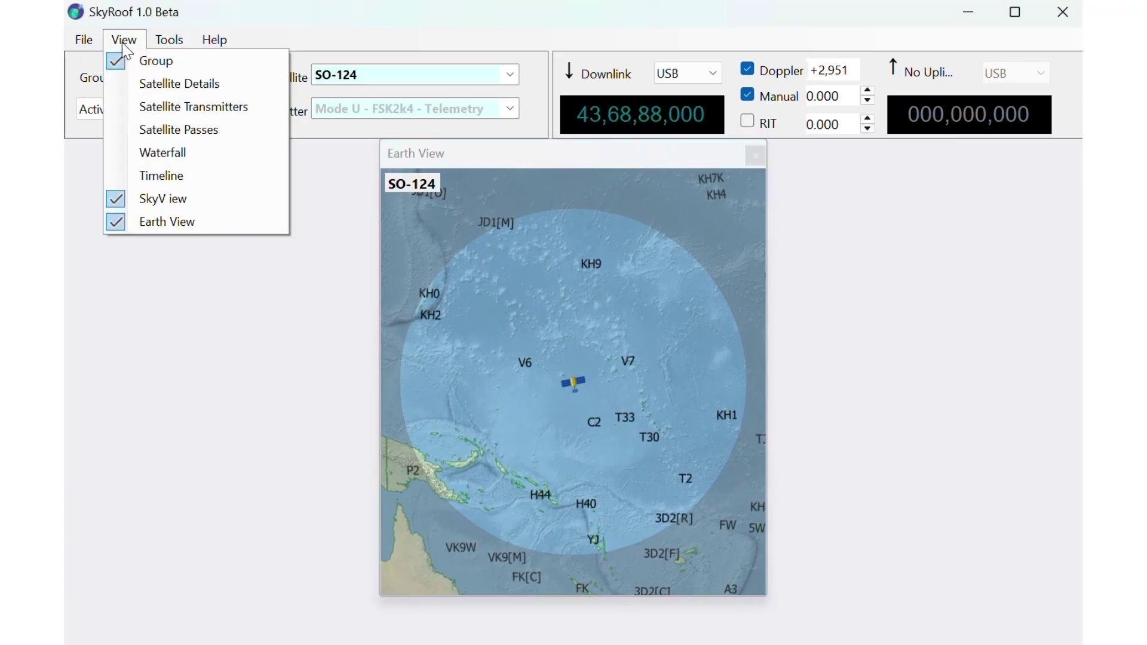
pyautogui.click(123, 42)
pyautogui.click(510, 75)
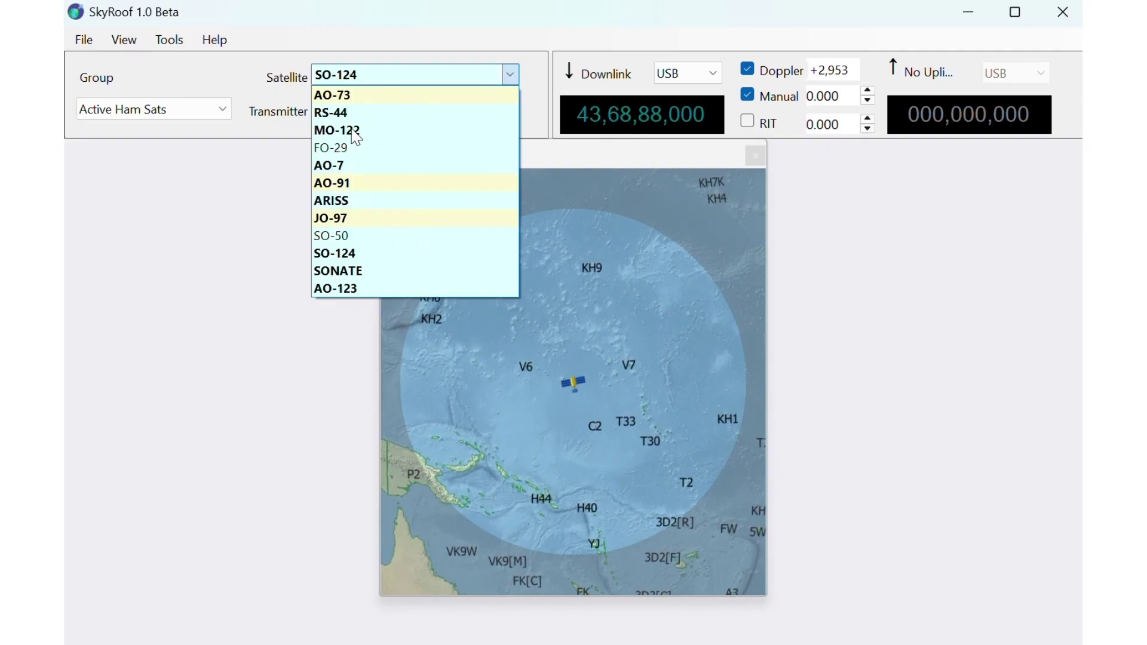
pyautogui.click(356, 130)
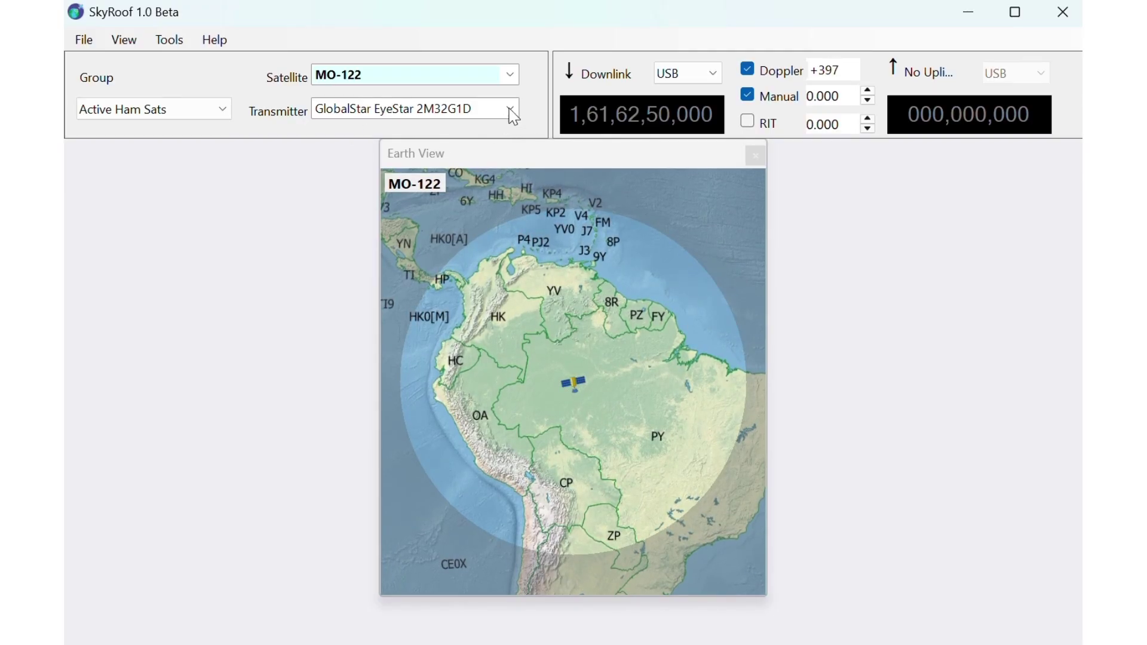
# Hide the Sky View and close the Earth View of MO-122
pyautogui.click(137, 49)
pyautogui.click(123, 39)
pyautogui.click(123, 40)
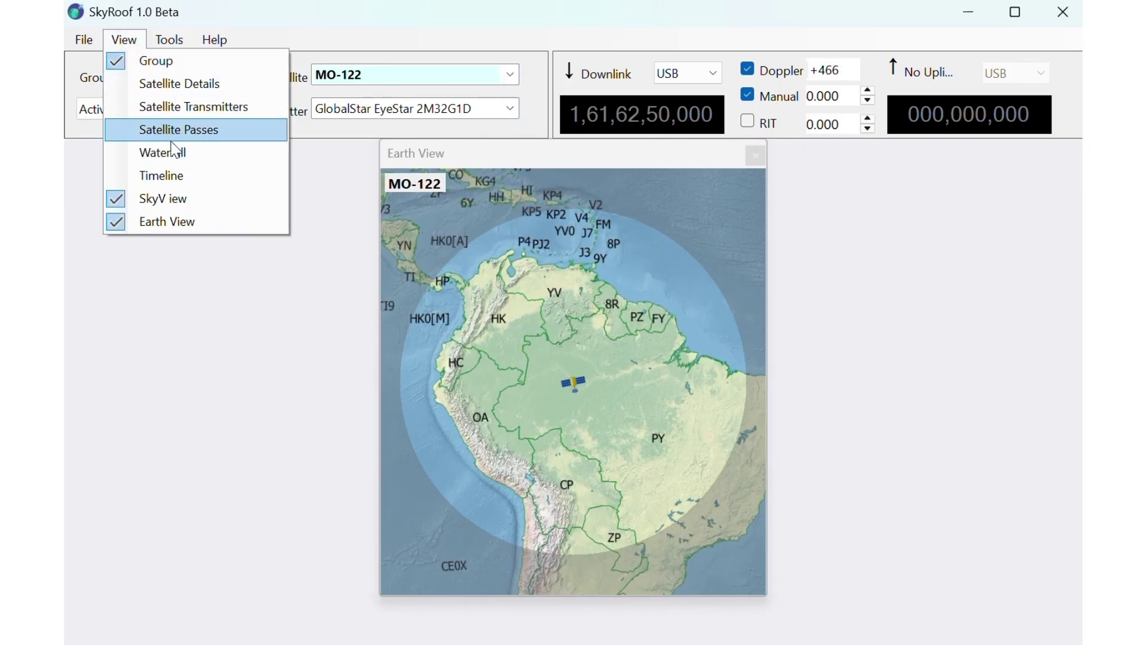
pyautogui.click(170, 199)
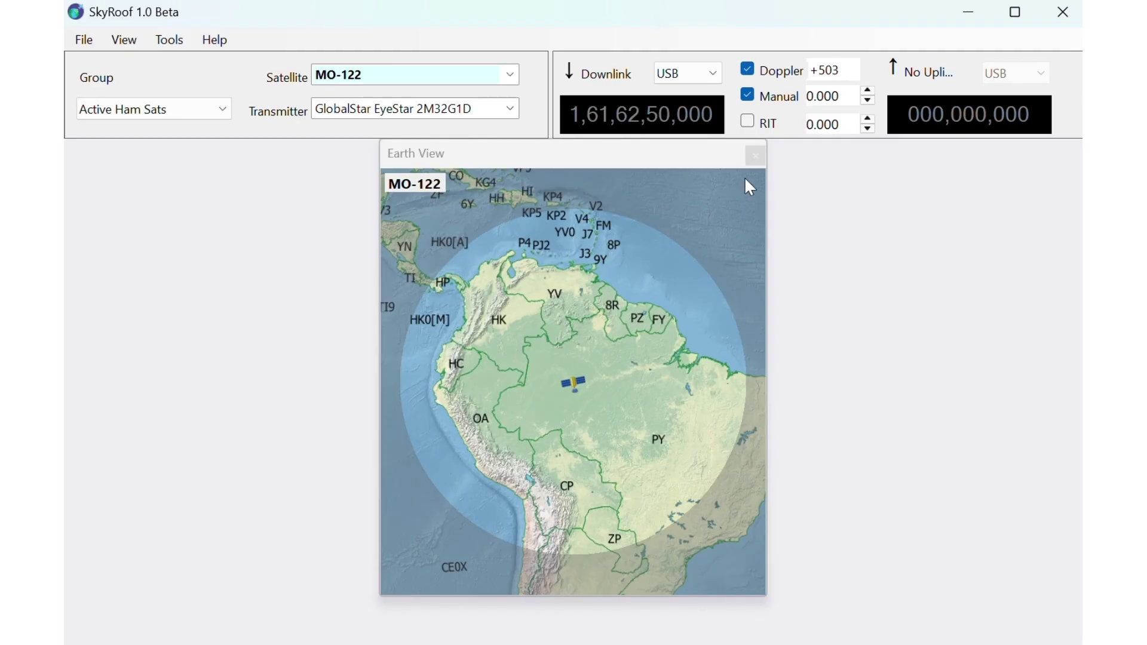
pyautogui.click(755, 156)
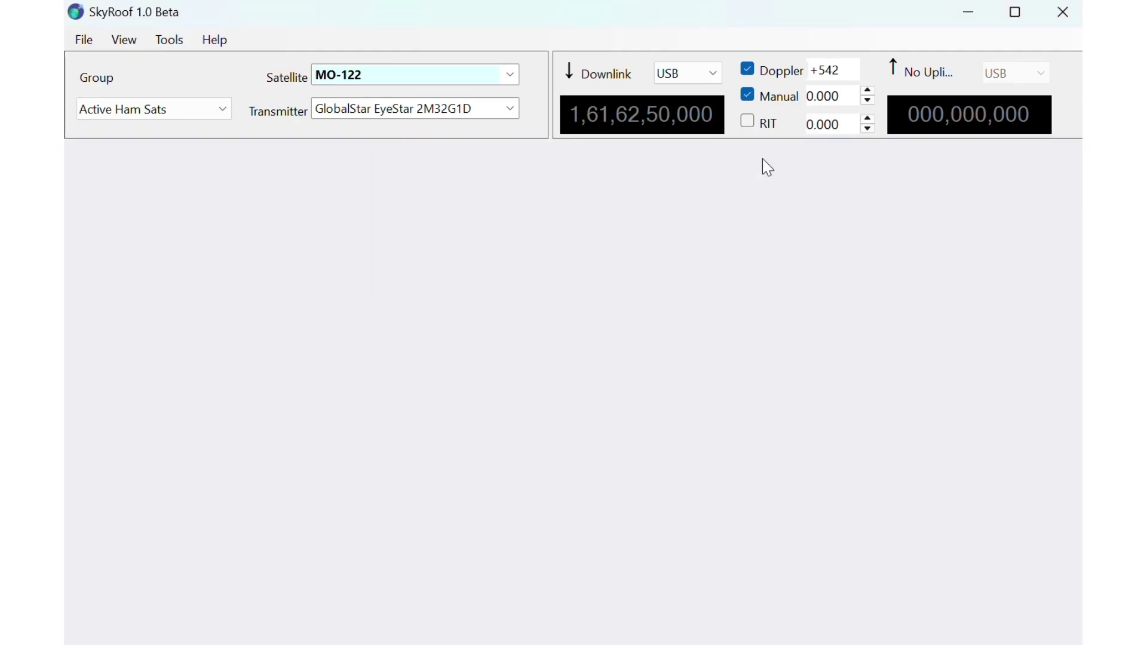
# Select RS-44 as the satellite from the Active Ham Sats group
pyautogui.click(510, 74)
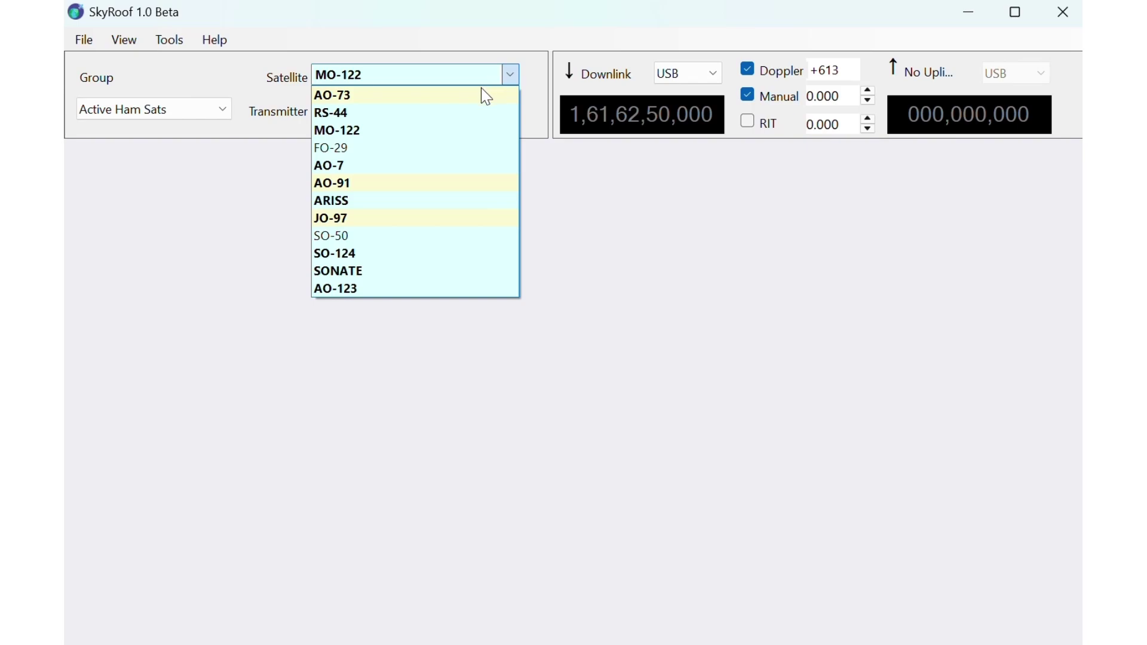
pyautogui.click(373, 114)
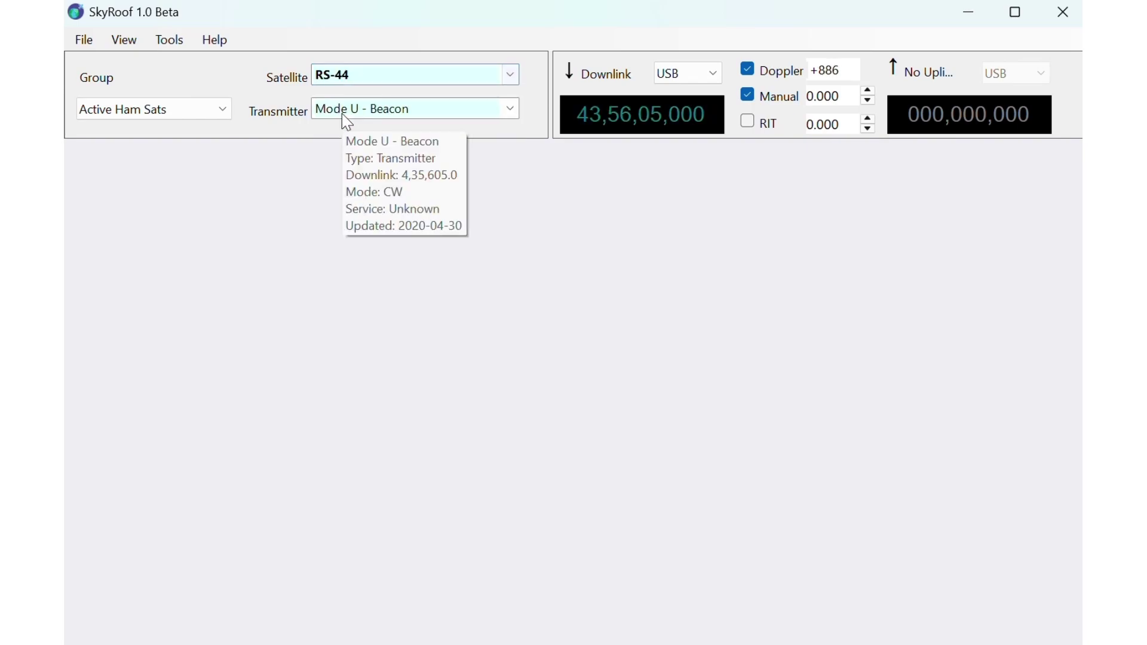